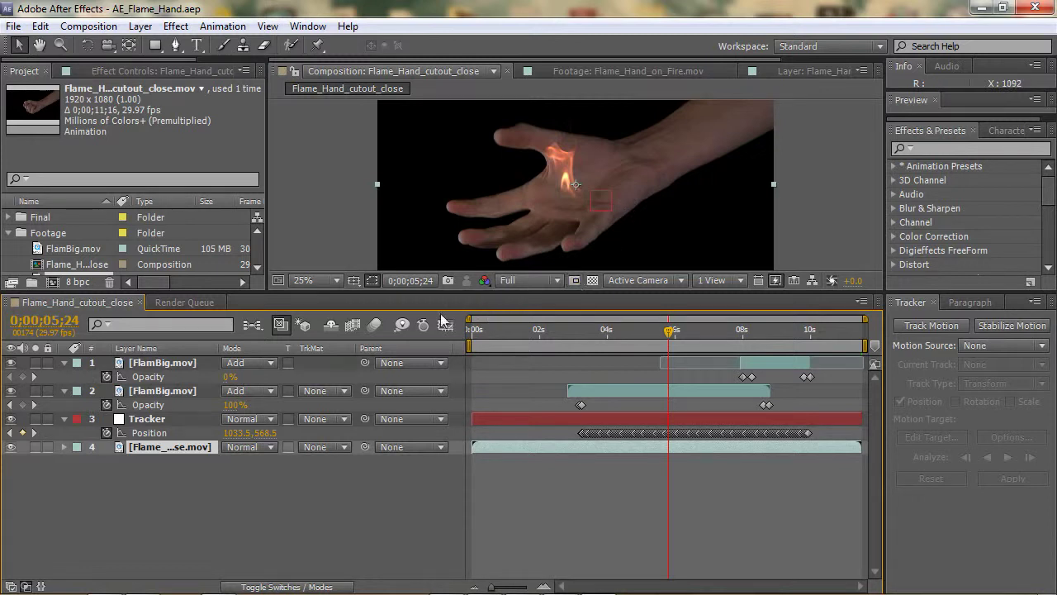
- Rename the hand footage layer at the bottom of the layer stack to Hand
{"action": "right_click", "coordinate": [149, 446]}
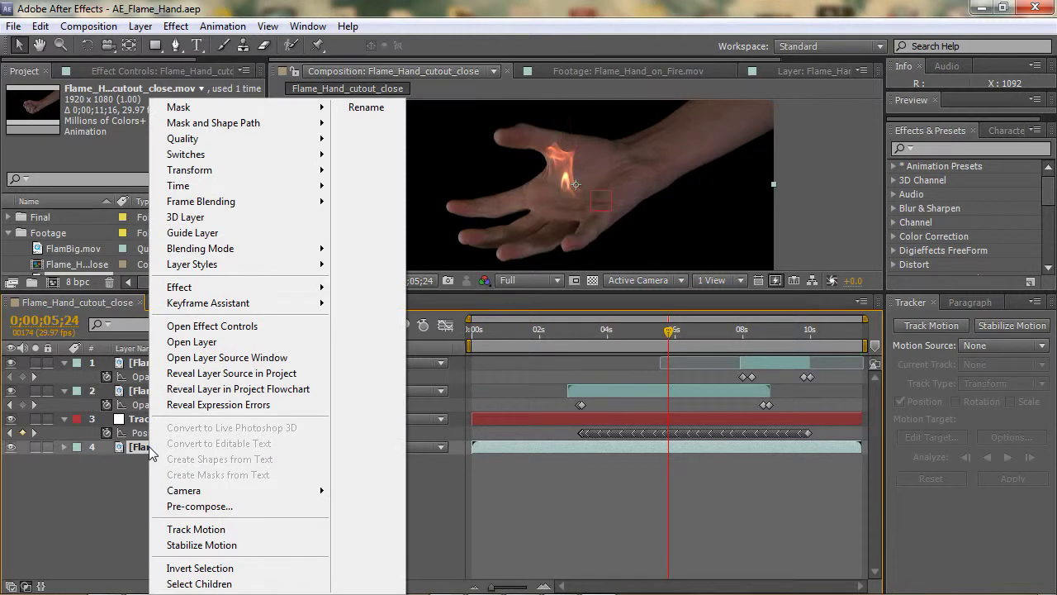
{"action": "left_click", "coordinate": [373, 105]}
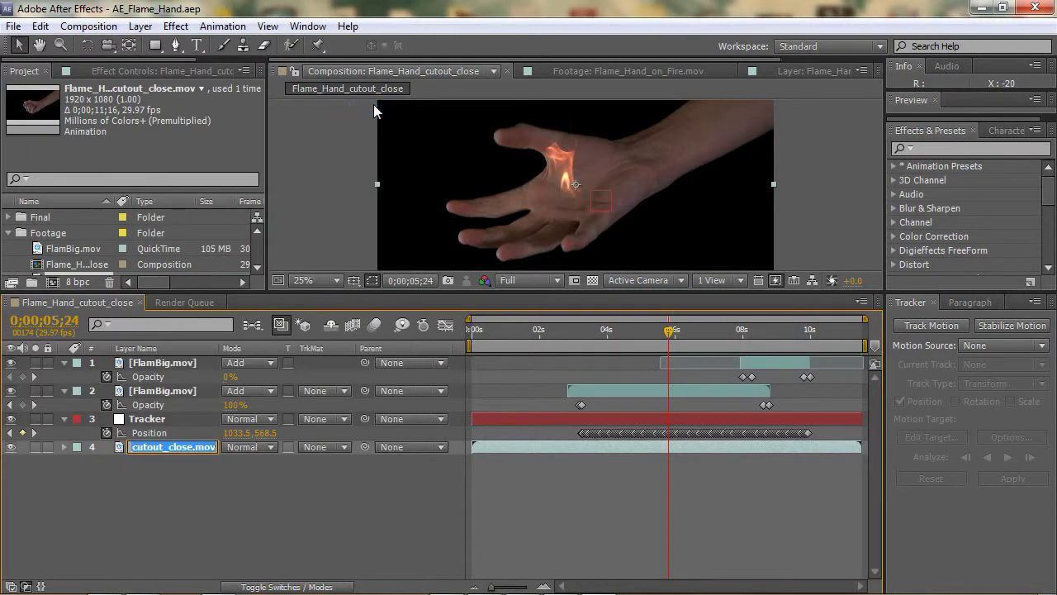
{"action": "type", "text": "Hand"}
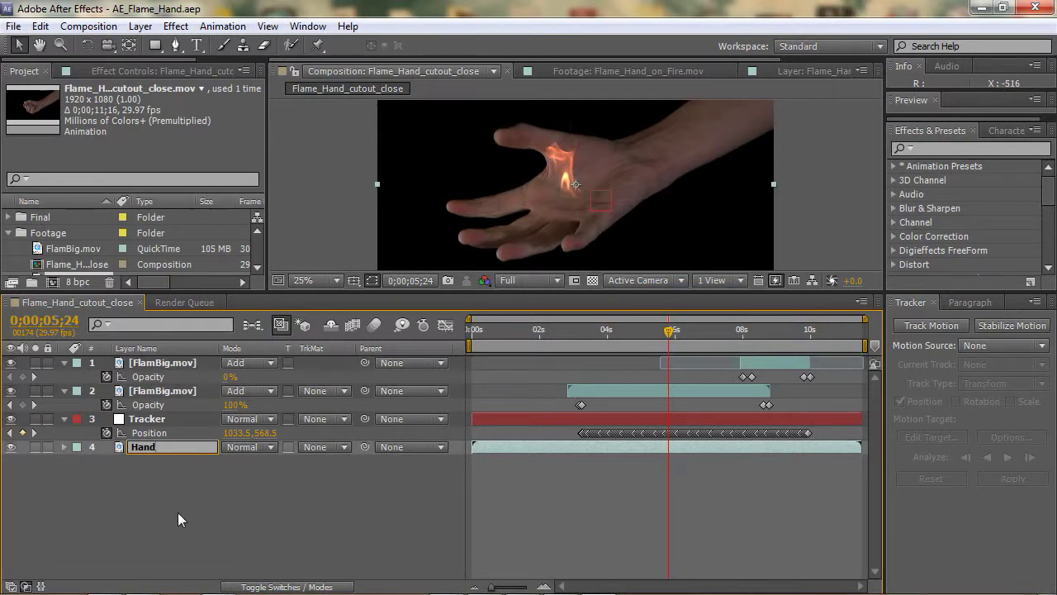
{"action": "key", "text": "Return"}
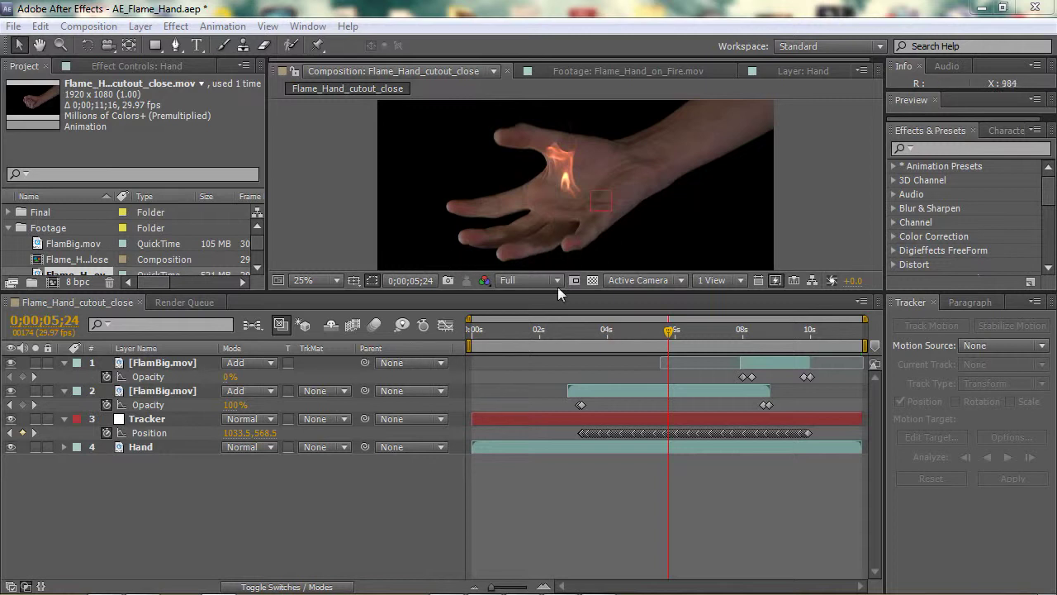
- Inspect the Hand layer on its own against the transparency grid, and restore the full composite on black
{"action": "left_click", "coordinate": [135, 447]}
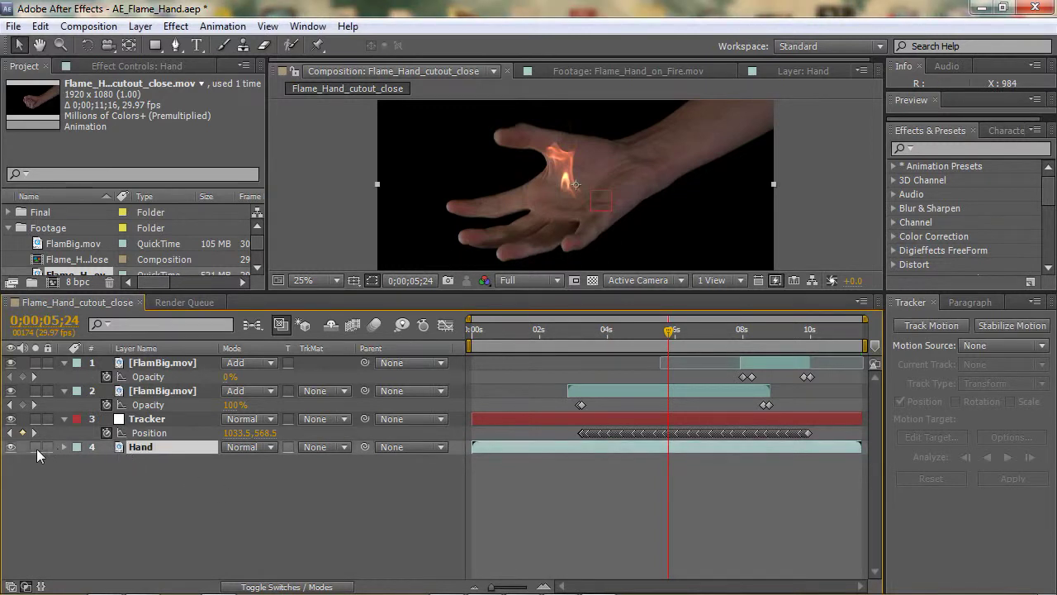
{"action": "left_click", "coordinate": [34, 447]}
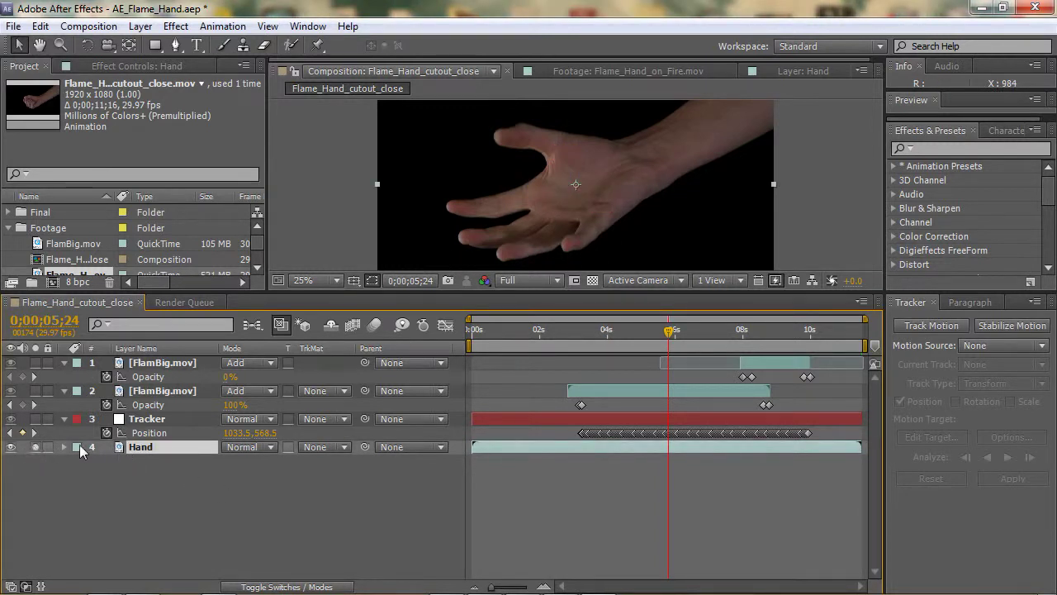
{"action": "left_click", "coordinate": [593, 280]}
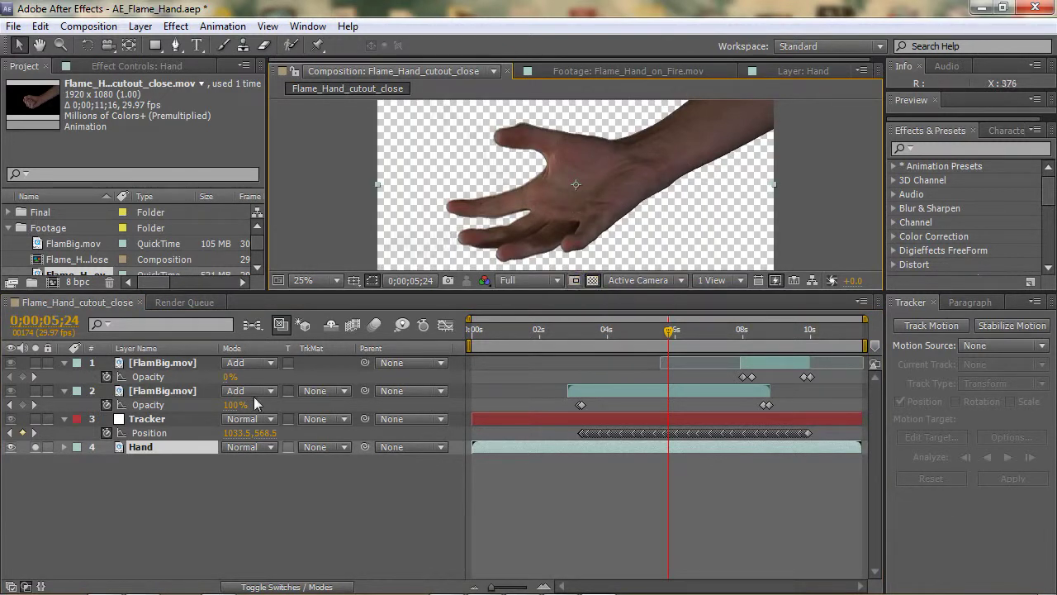
{"action": "left_click", "coordinate": [35, 447]}
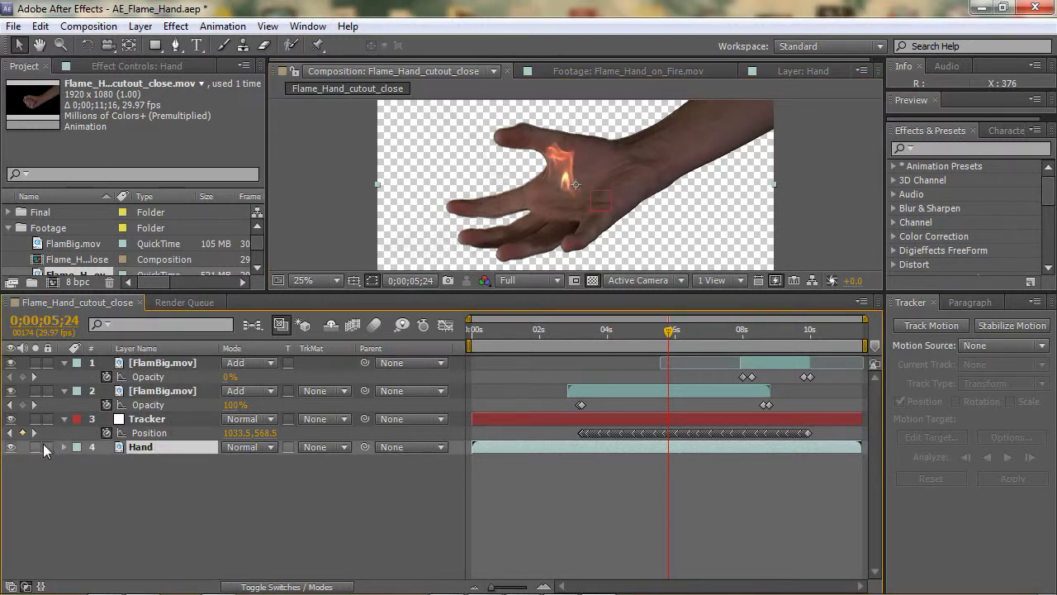
{"action": "left_click", "coordinate": [592, 281]}
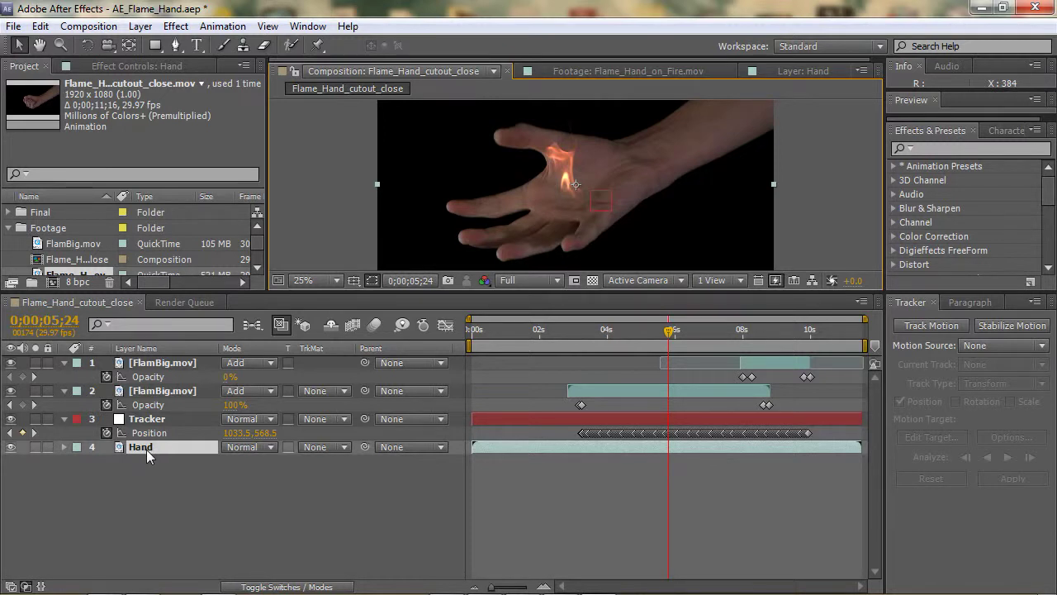
- Create a duplicate of the Hand layer named Hand Trackmat and place it directly above the Tracker layer
{"action": "key", "text": "ctrl+d"}
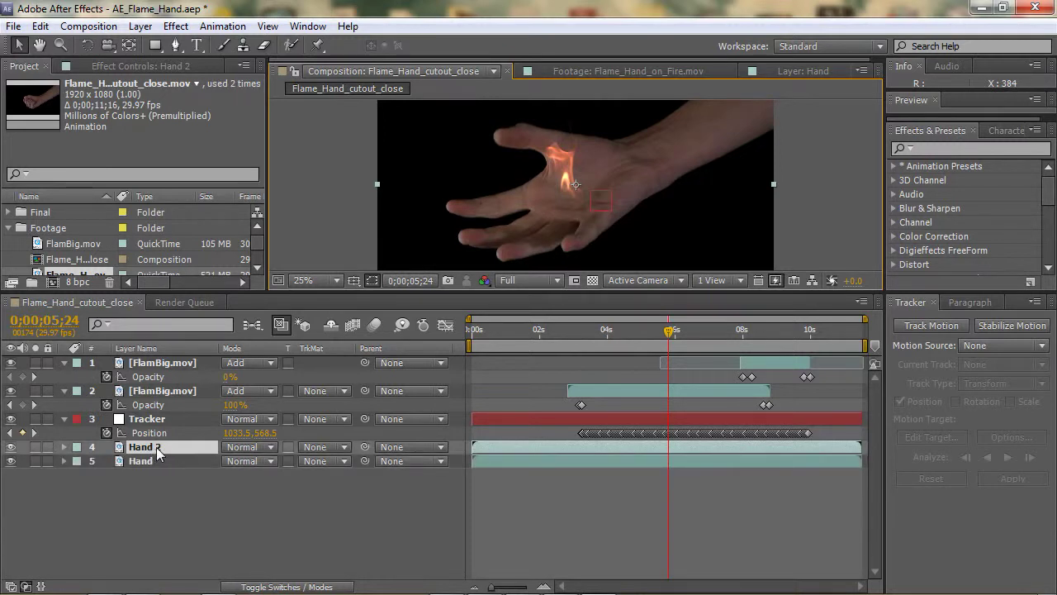
{"action": "right_click", "coordinate": [157, 448]}
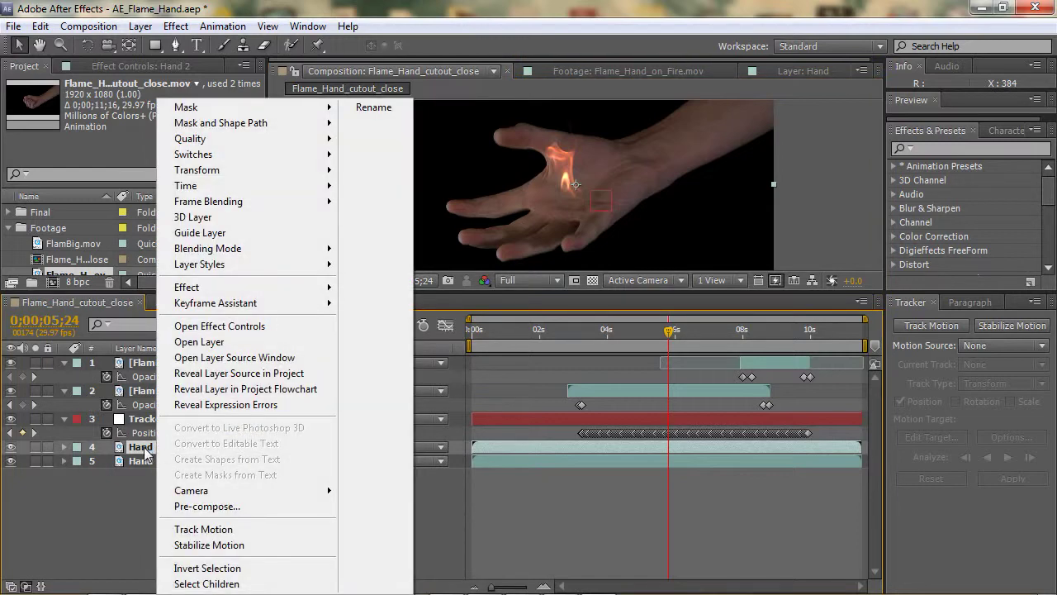
{"action": "left_click", "coordinate": [387, 107]}
{"action": "type", "text": "Hand"}
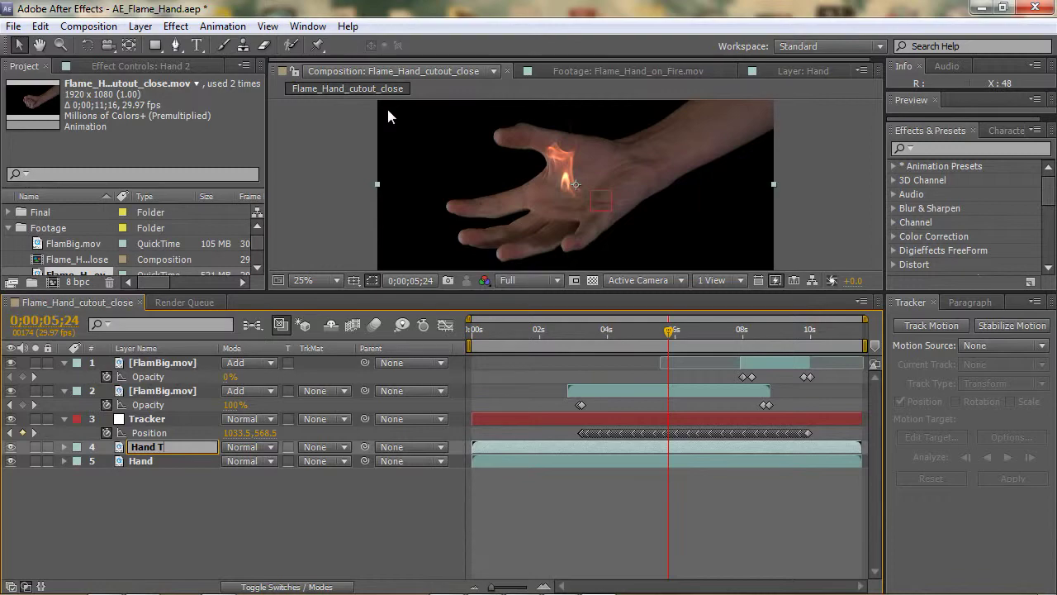
{"action": "type", "text": "Trackmat"}
{"action": "key", "text": "Return"}
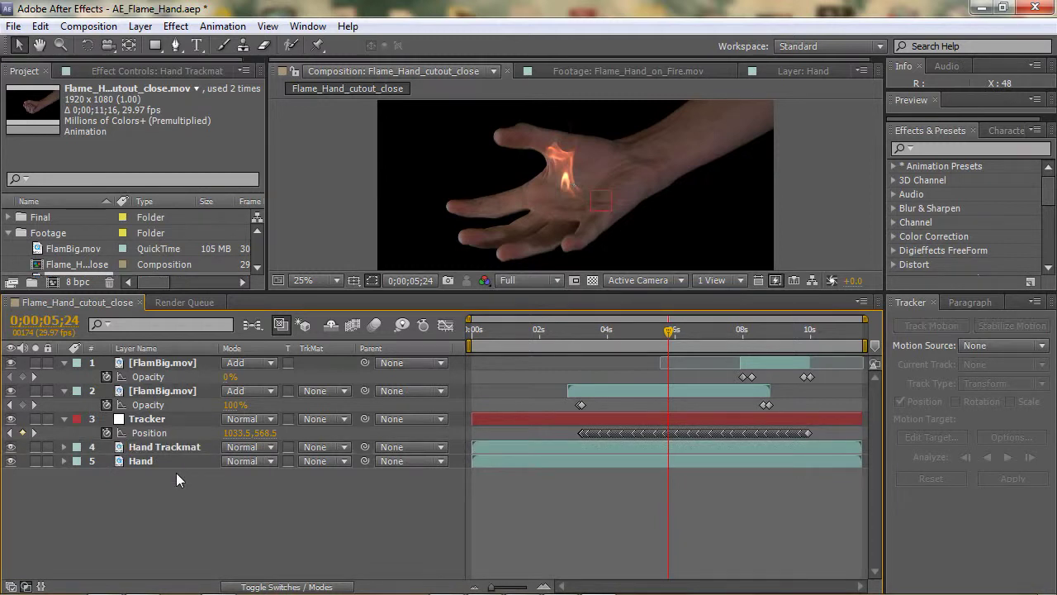
{"action": "left_click_drag", "start_coordinate": [170, 446], "coordinate": [188, 417]}
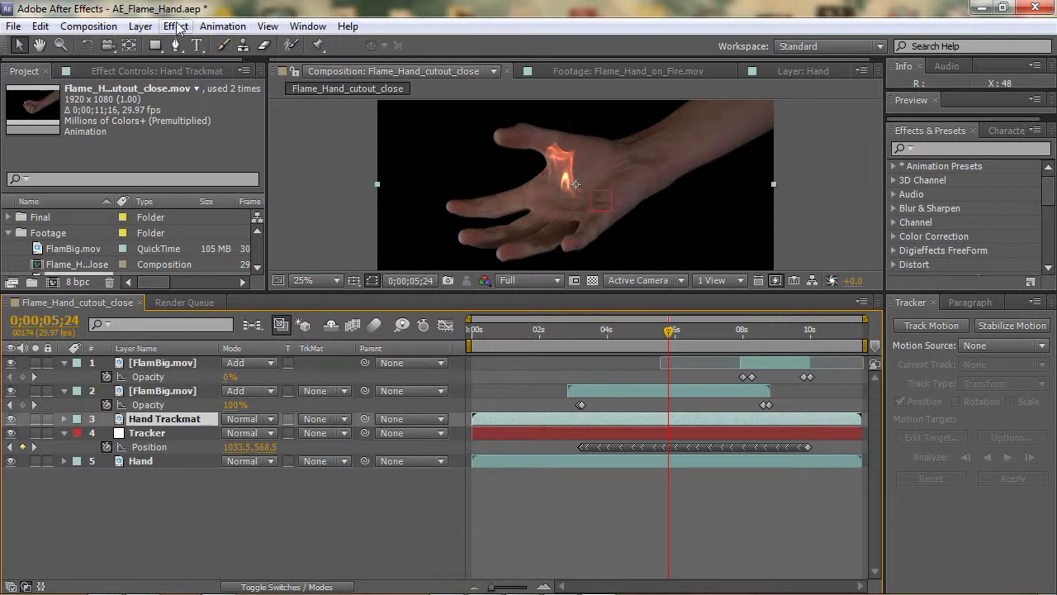
- Create a 1920 x 1080 px solid named Glow in the light orange color D8AB5B
{"action": "left_click", "coordinate": [140, 26]}
{"action": "mouse_move", "coordinate": [231, 43]}
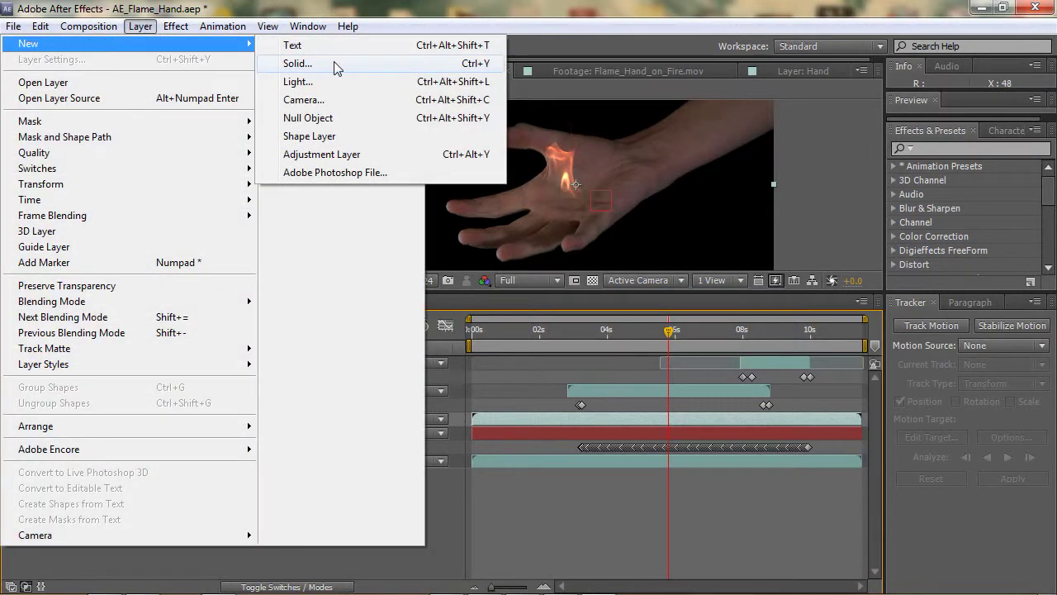
{"action": "left_click", "coordinate": [333, 63]}
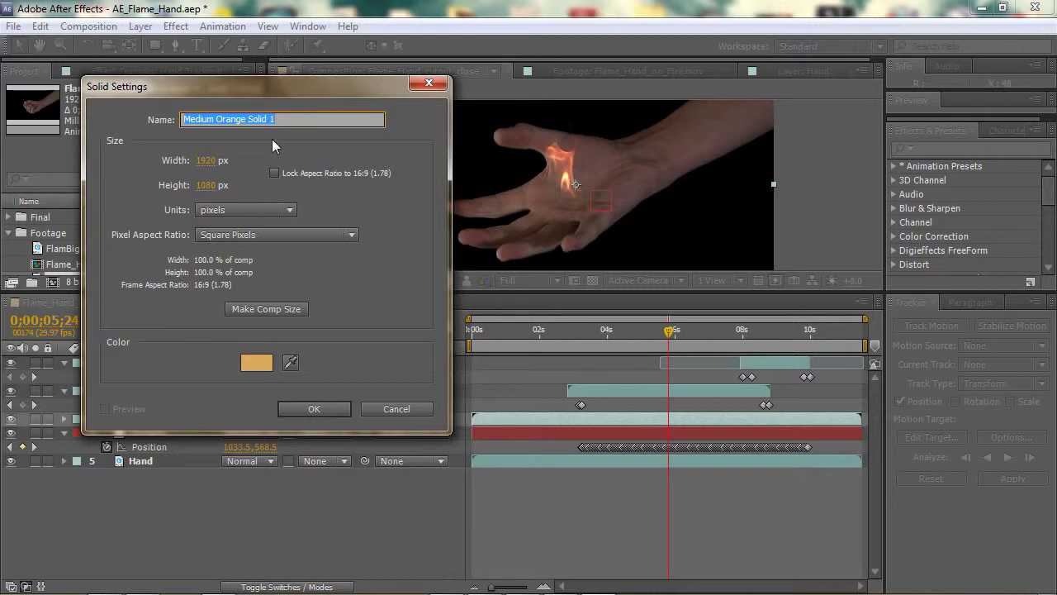
{"action": "type", "text": "Glow"}
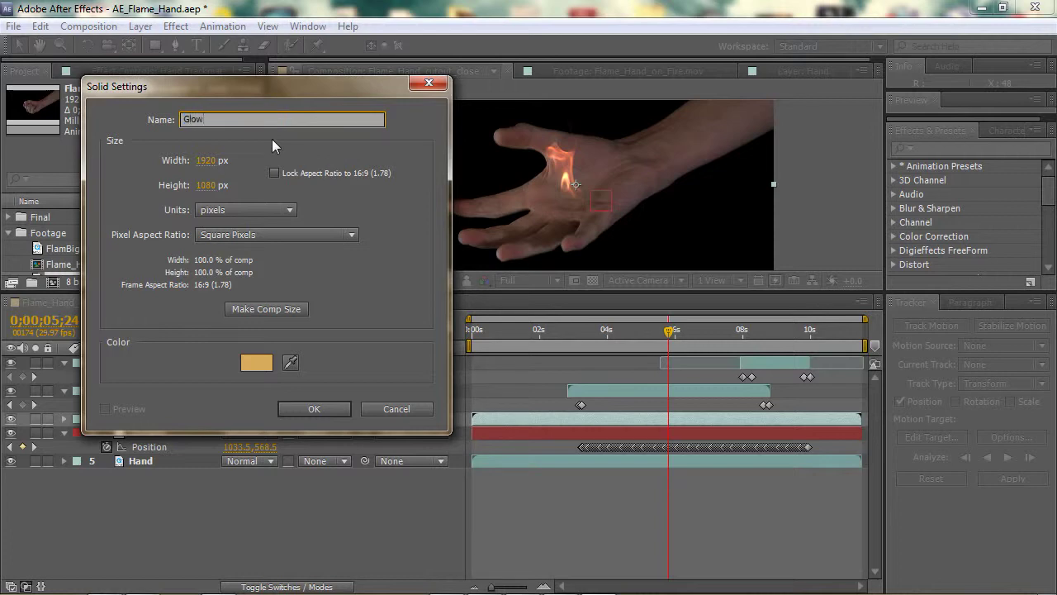
{"action": "left_click", "coordinate": [264, 368]}
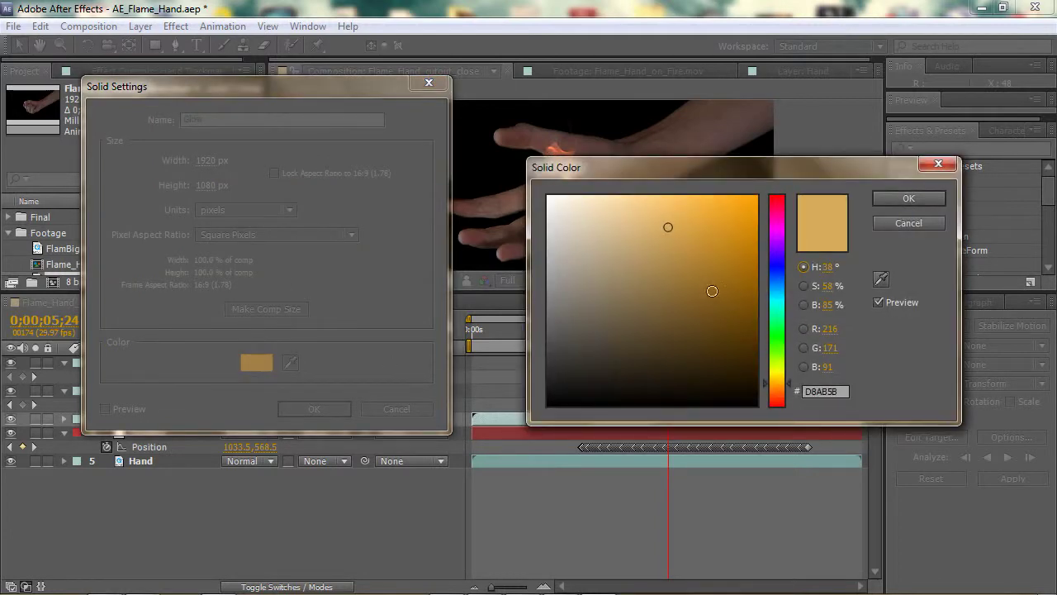
{"action": "left_click", "coordinate": [898, 198]}
{"action": "left_click", "coordinate": [308, 409]}
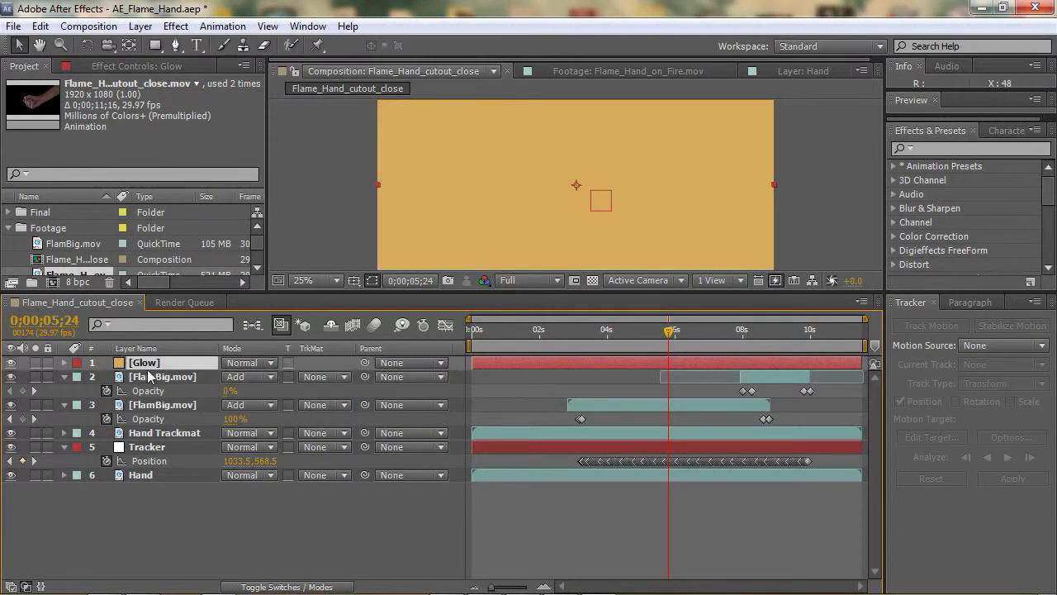
- Place the Glow solid directly below Hand Trackmat and set its track matte to Alpha Matte "Hand Trackmat"
{"action": "left_click_drag", "start_coordinate": [139, 368], "coordinate": [154, 441]}
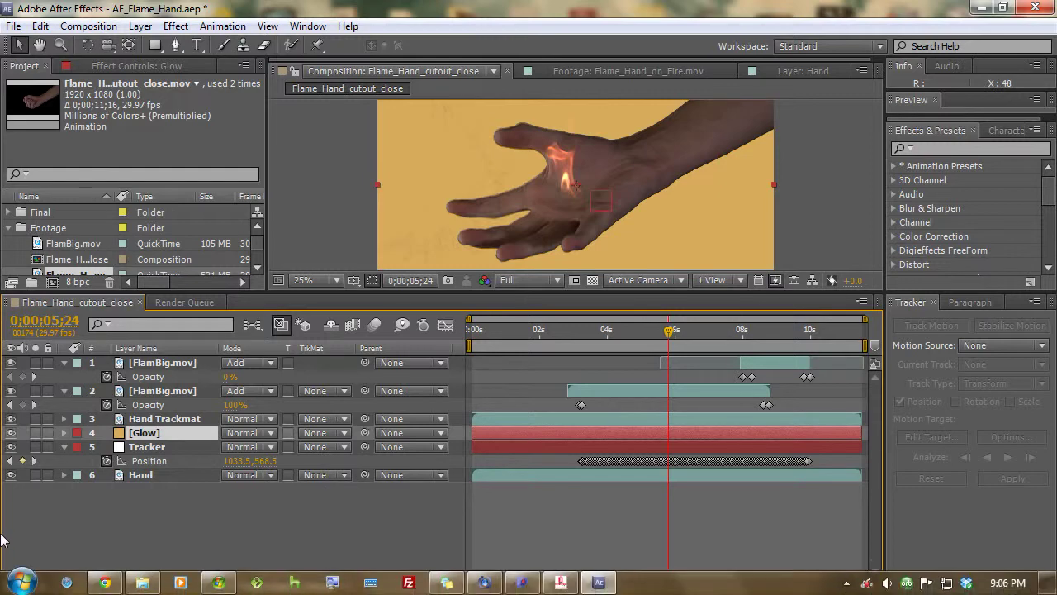
{"action": "left_click", "coordinate": [312, 433]}
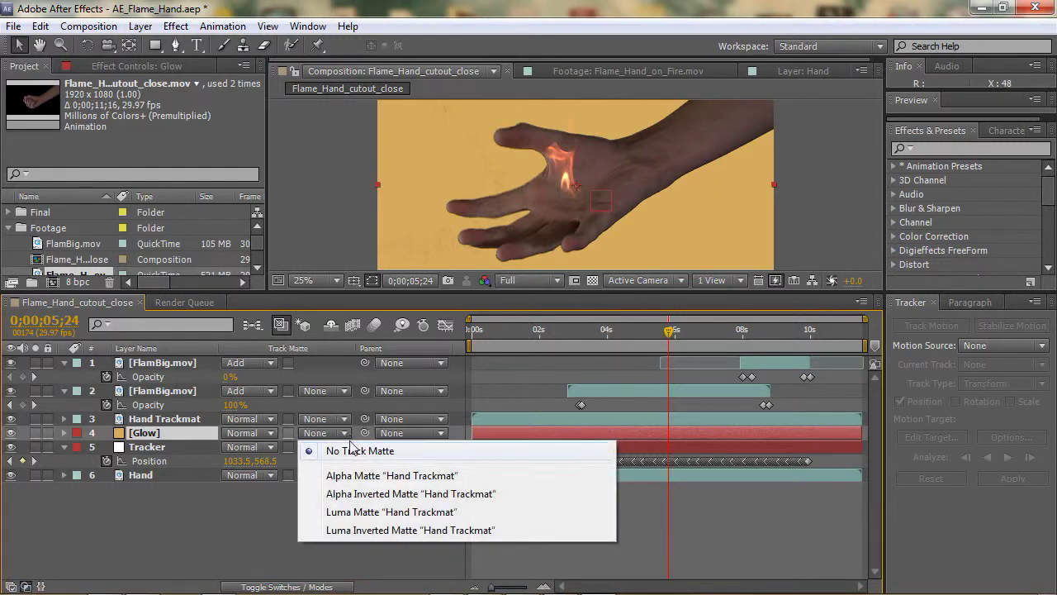
{"action": "left_click", "coordinate": [357, 476]}
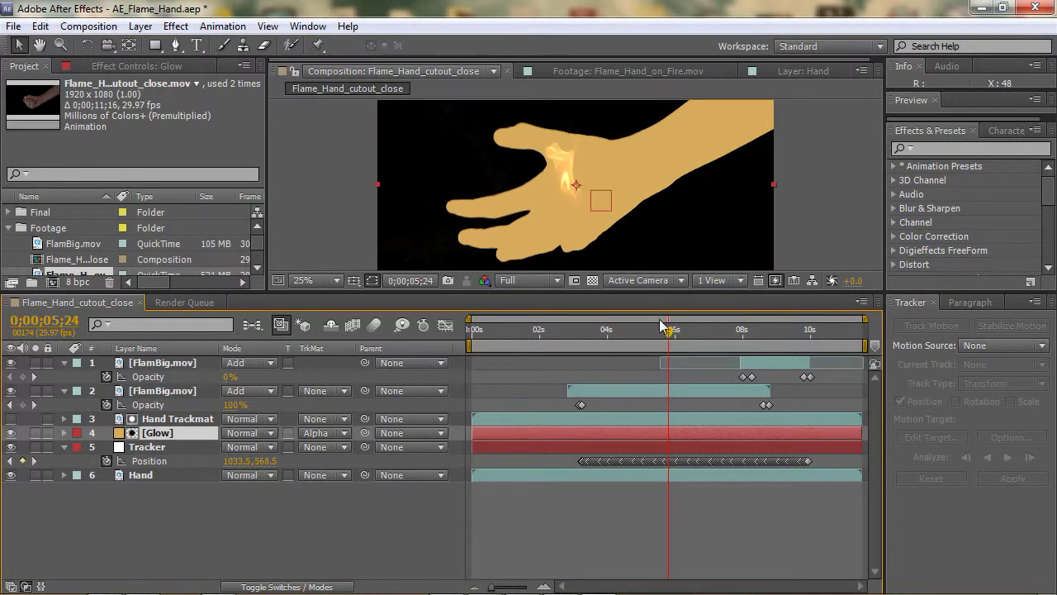
- At 0;00;05;16, draw a closed, rounded Pen tool mask on the Glow layer around the palm and flame
{"action": "left_click_drag", "start_coordinate": [669, 332], "coordinate": [659, 337]}
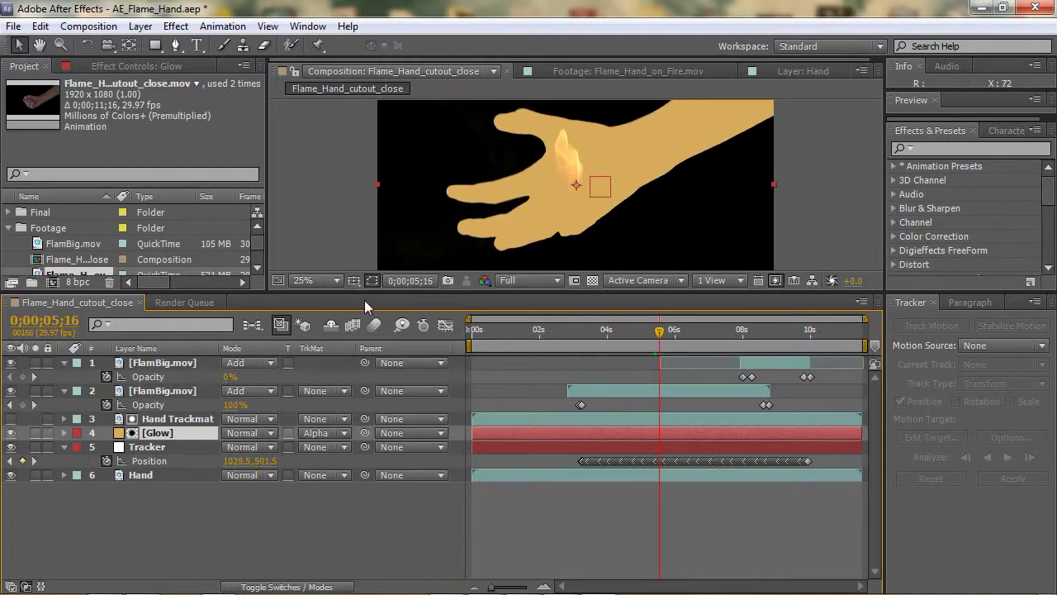
{"action": "left_click", "coordinate": [175, 46]}
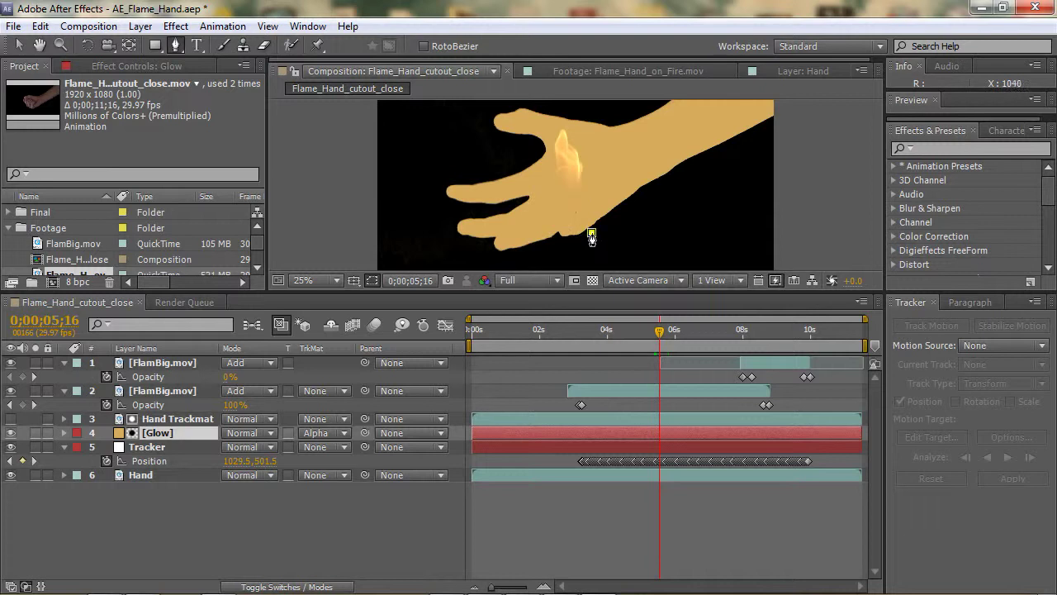
{"action": "left_click", "coordinate": [591, 232]}
{"action": "left_click_drag", "start_coordinate": [540, 230], "coordinate": [627, 215]}
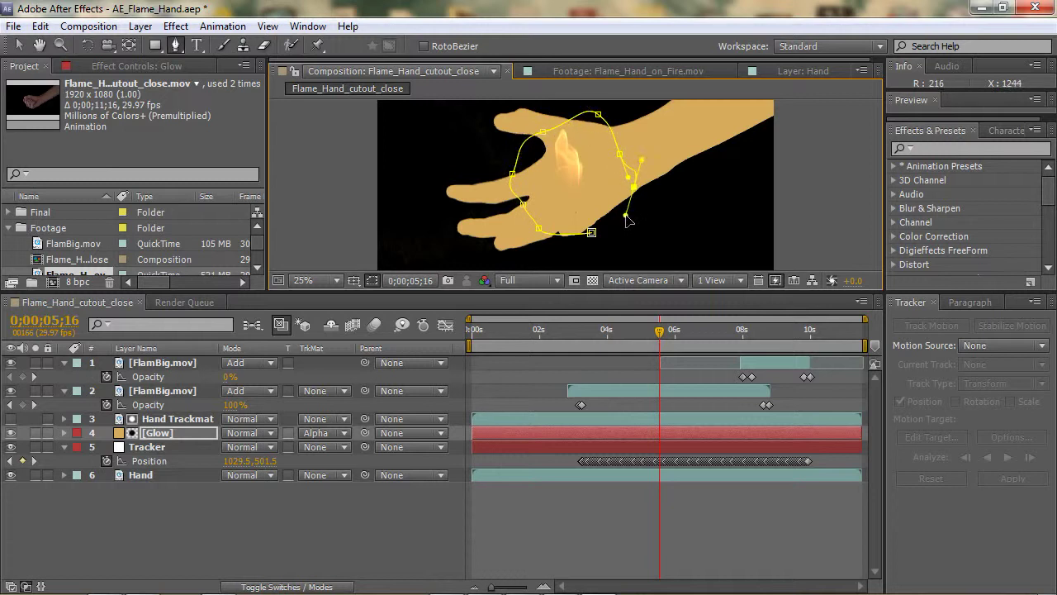
{"action": "left_click", "coordinate": [592, 233]}
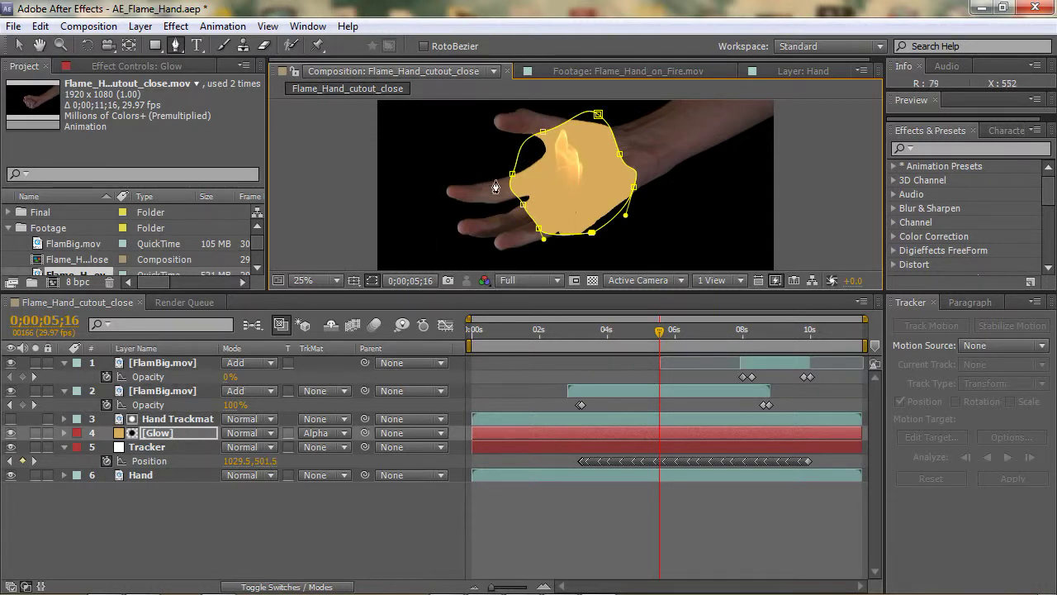
{"action": "left_click", "coordinate": [21, 46]}
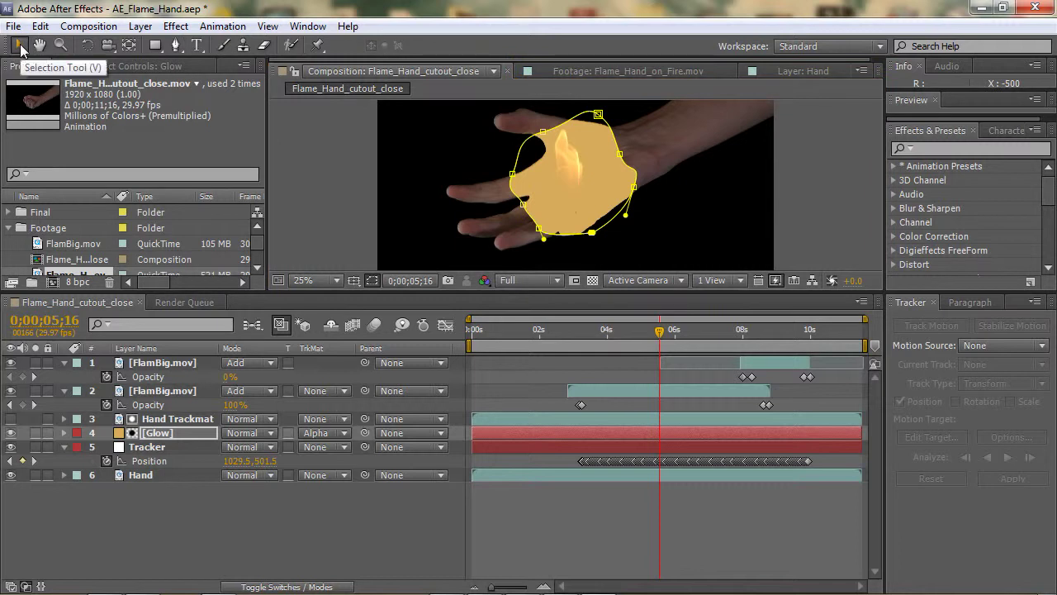
- Set the Glow layer's Mask 1 feather to 138 pixels and its mask opacity to 66%
{"action": "left_click", "coordinate": [64, 390]}
{"action": "left_click", "coordinate": [64, 362]}
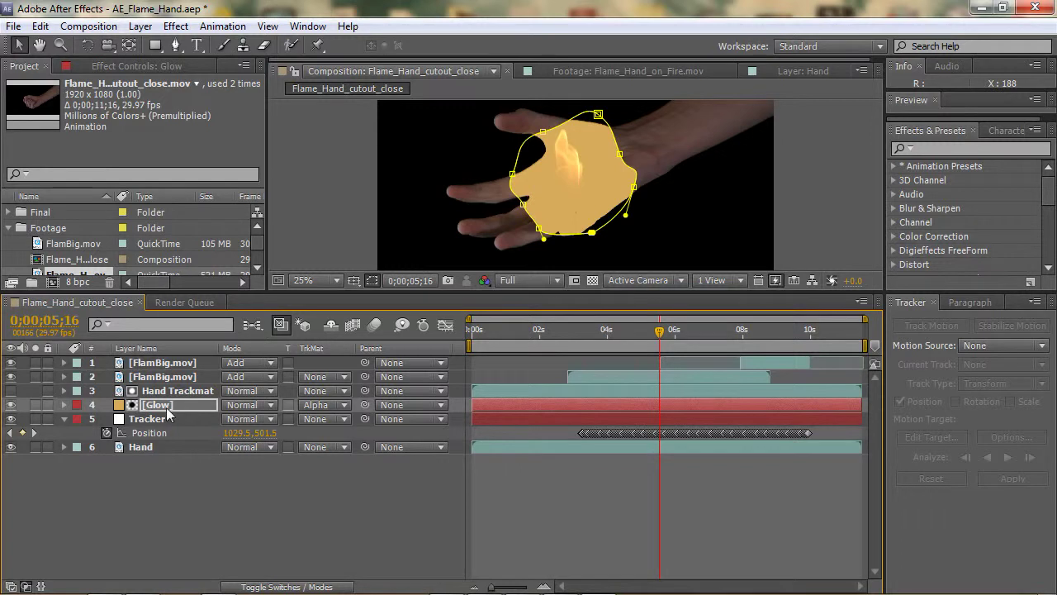
{"action": "left_click", "coordinate": [63, 405]}
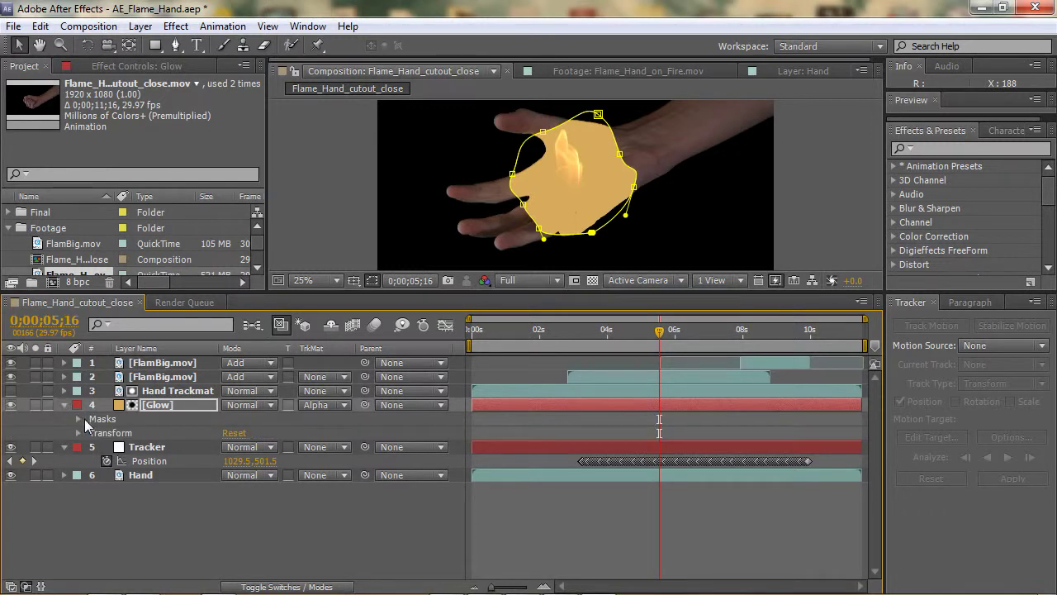
{"action": "left_click", "coordinate": [79, 419]}
{"action": "left_click", "coordinate": [93, 433]}
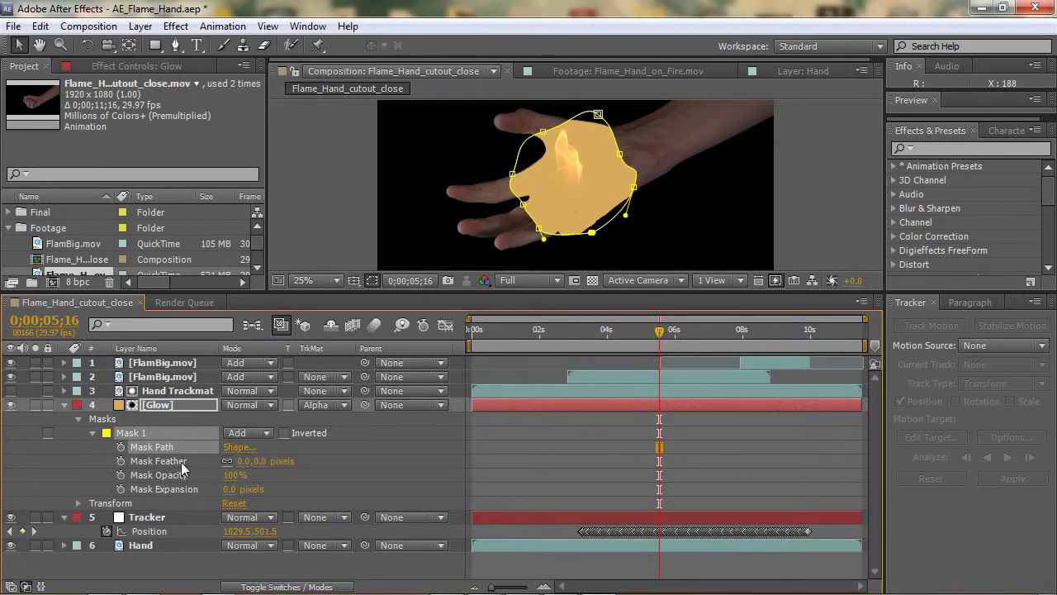
{"action": "left_click_drag", "start_coordinate": [248, 461], "coordinate": [366, 457]}
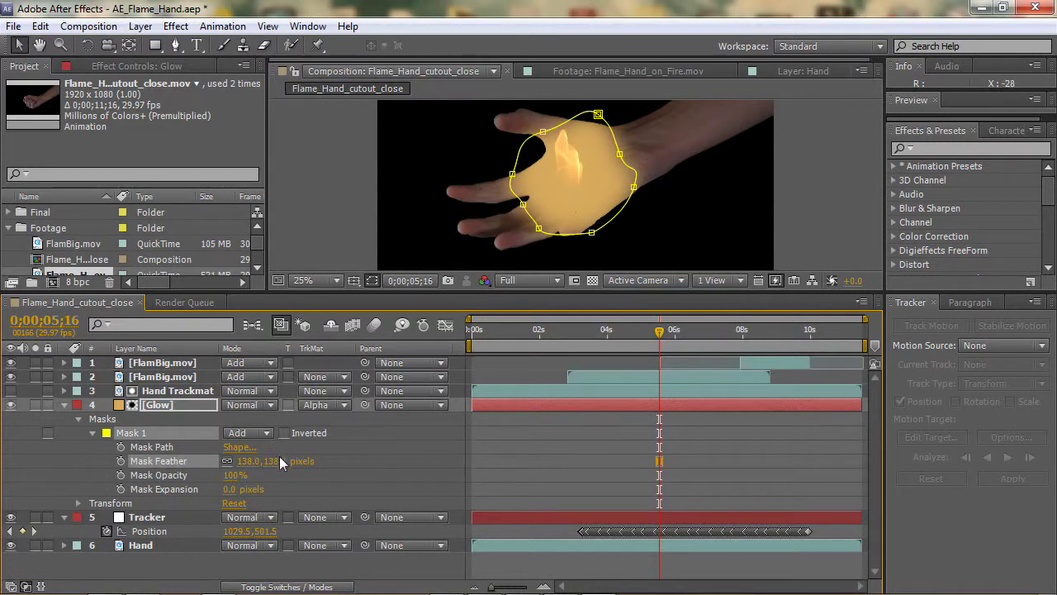
{"action": "left_click_drag", "start_coordinate": [232, 475], "coordinate": [201, 475]}
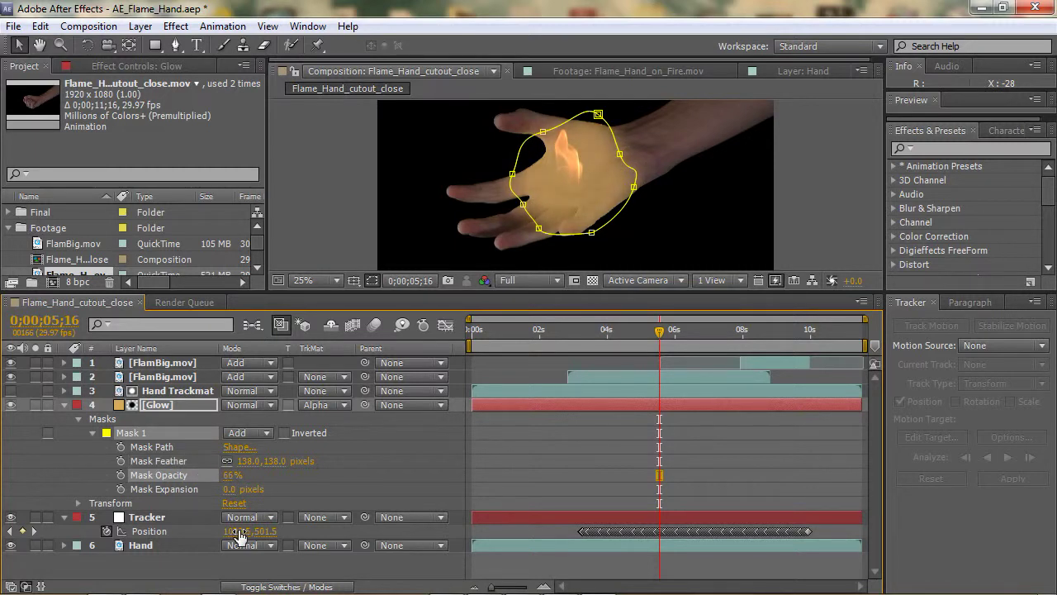
{"action": "left_click", "coordinate": [80, 423]}
- Try the Color Dodge blending mode on the Glow layer, and settle on Classic Color Dodge
{"action": "left_click", "coordinate": [250, 405]}
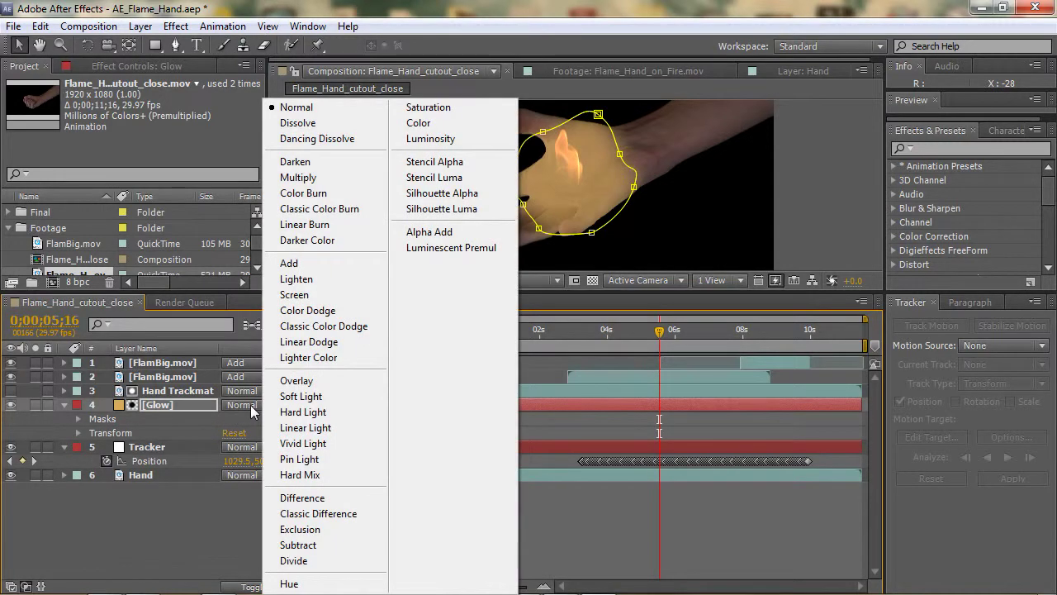
{"action": "left_click", "coordinate": [311, 320]}
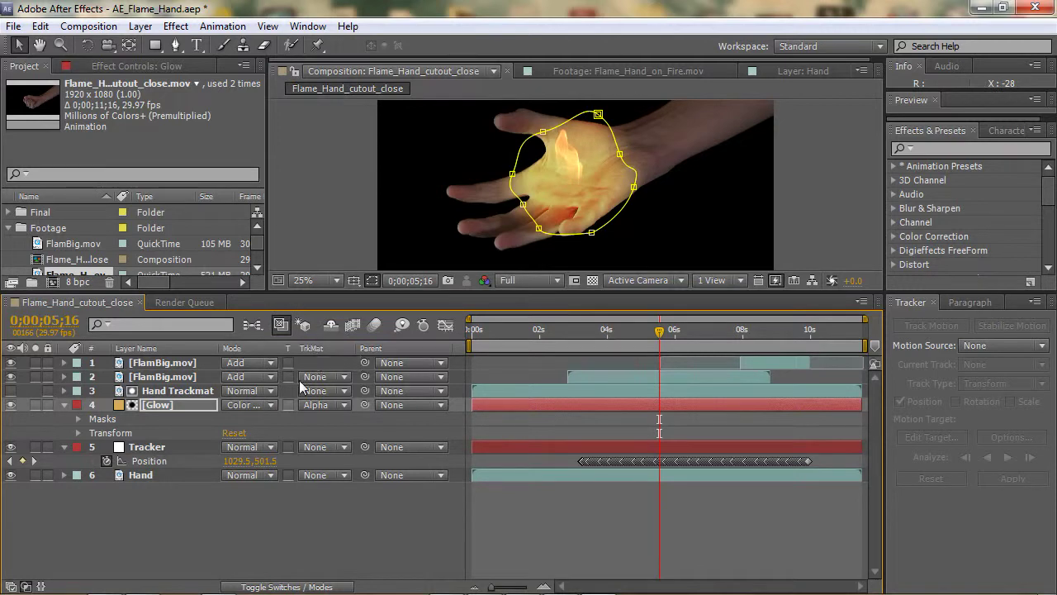
{"action": "left_click", "coordinate": [266, 405]}
{"action": "left_click", "coordinate": [305, 391]}
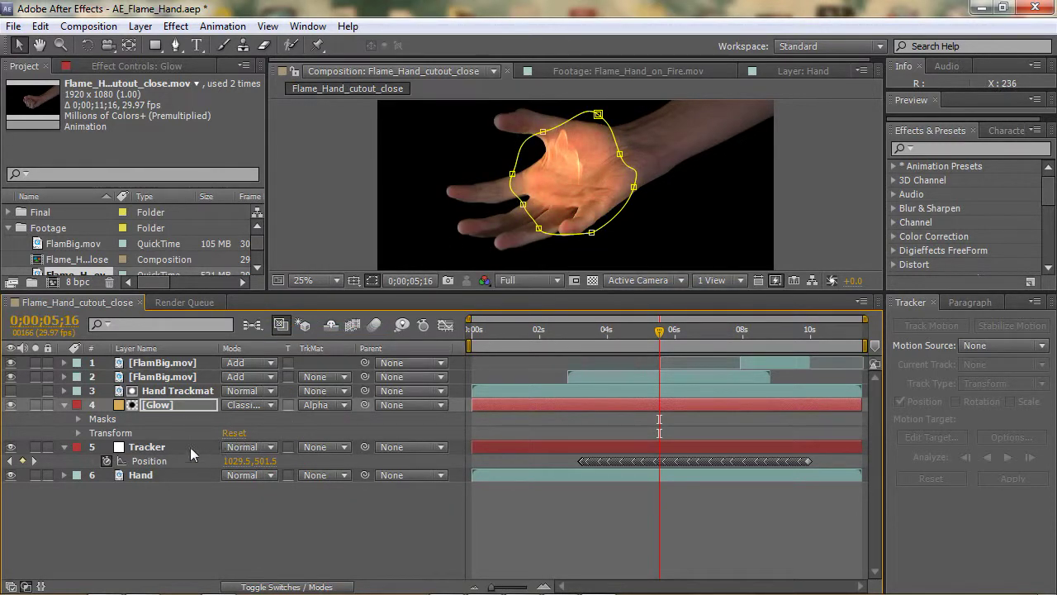
- Add a Position expression to the Glow layer that links it to the Tracker layer's Position
{"action": "left_click", "coordinate": [657, 329]}
{"action": "left_click", "coordinate": [614, 332]}
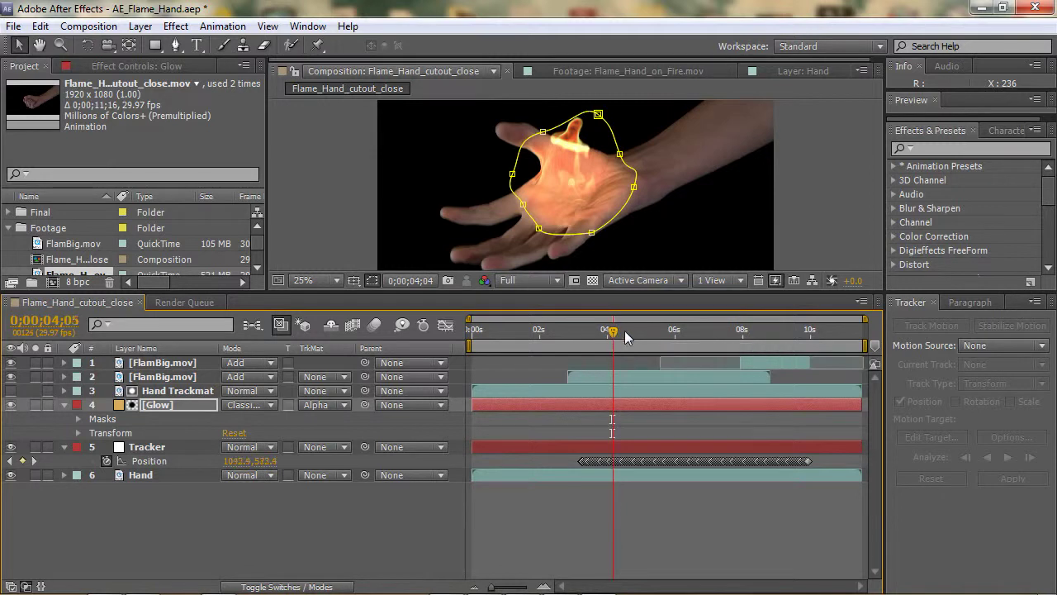
{"action": "left_click_drag", "start_coordinate": [612, 331], "coordinate": [646, 335]}
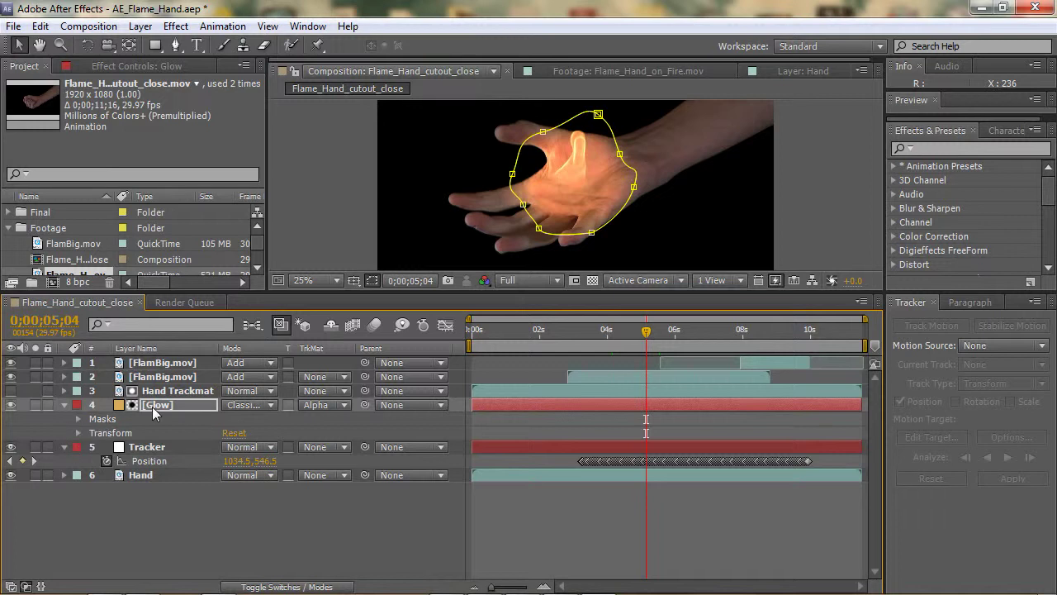
{"action": "key", "text": "p"}
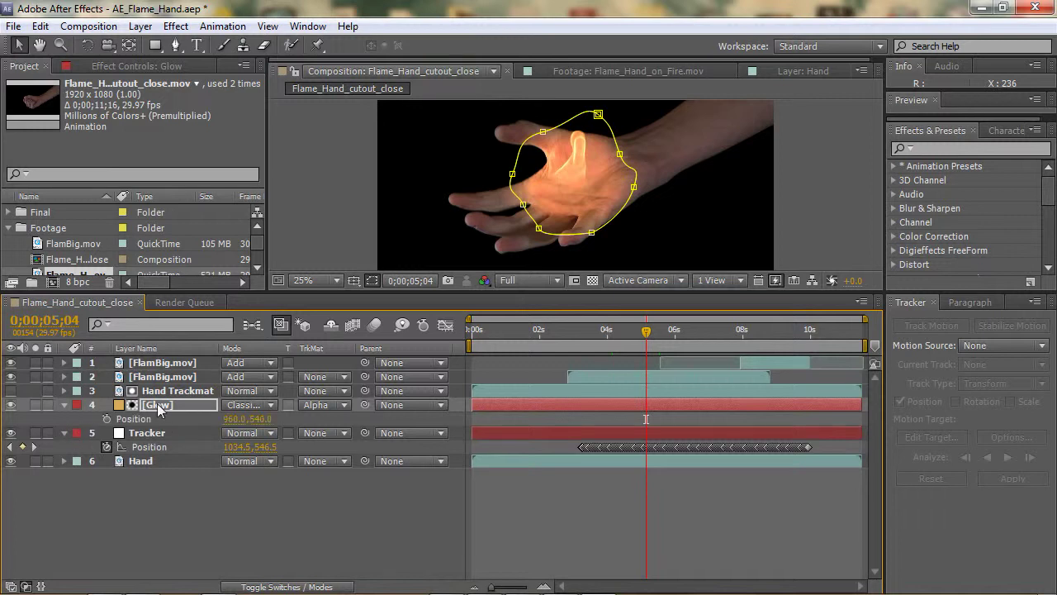
{"action": "left_click", "coordinate": [107, 419], "text": "alt"}
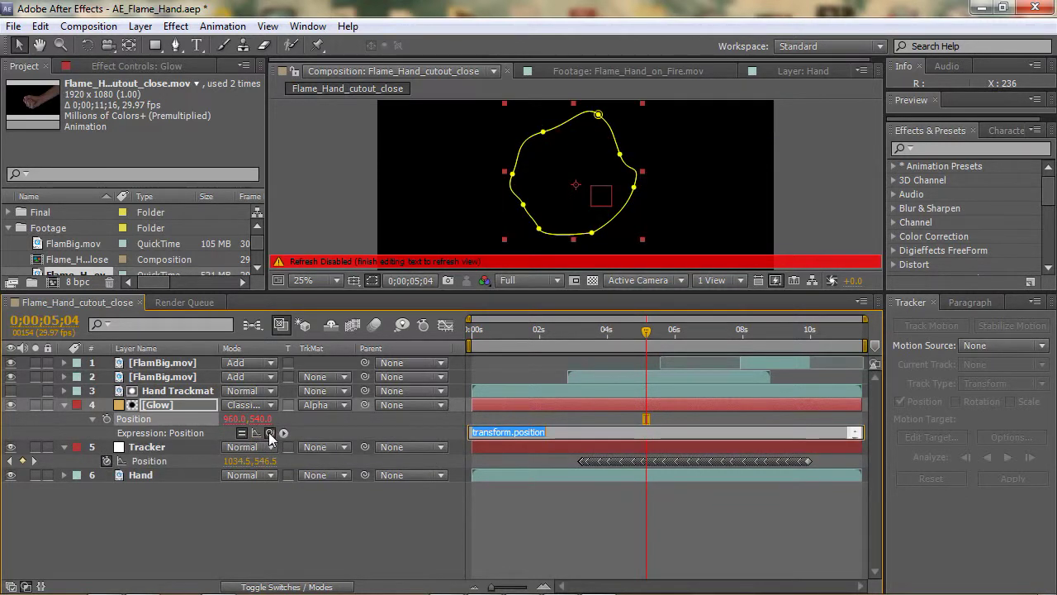
{"action": "left_click_drag", "start_coordinate": [269, 433], "coordinate": [148, 461]}
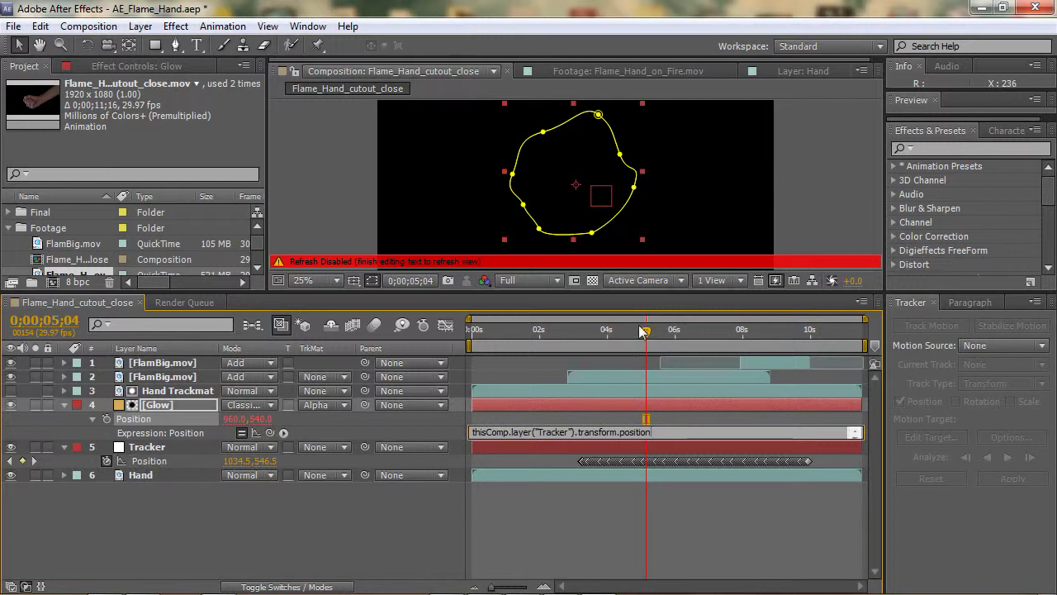
- At 0;00;04;03, shift the Glow layer's anchor point to about 996, 512 with the Pan Behind tool, centring the mask on the palm
{"action": "left_click_drag", "start_coordinate": [644, 331], "coordinate": [611, 332]}
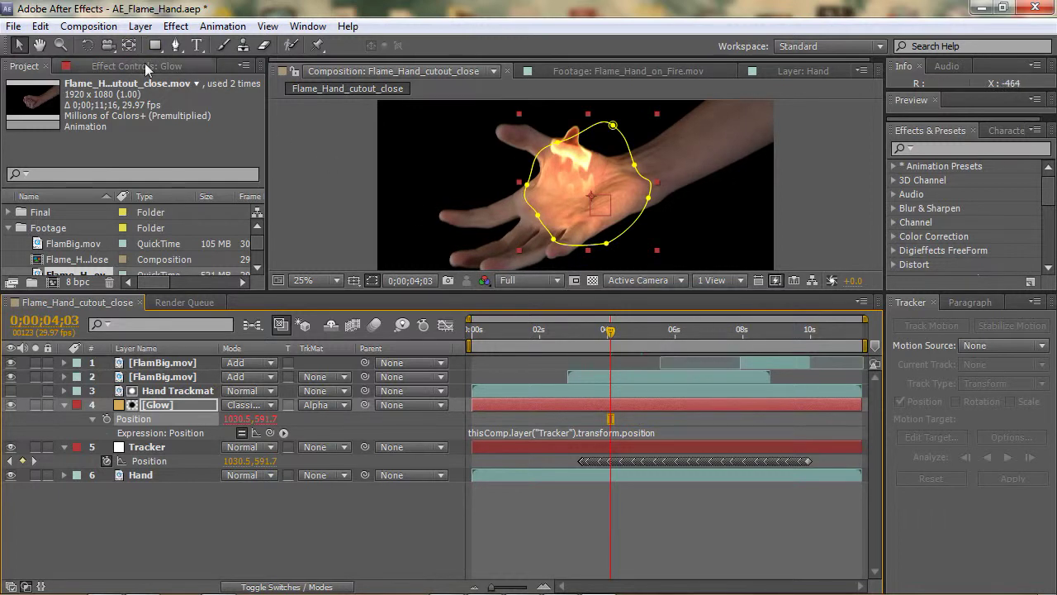
{"action": "left_click", "coordinate": [130, 46]}
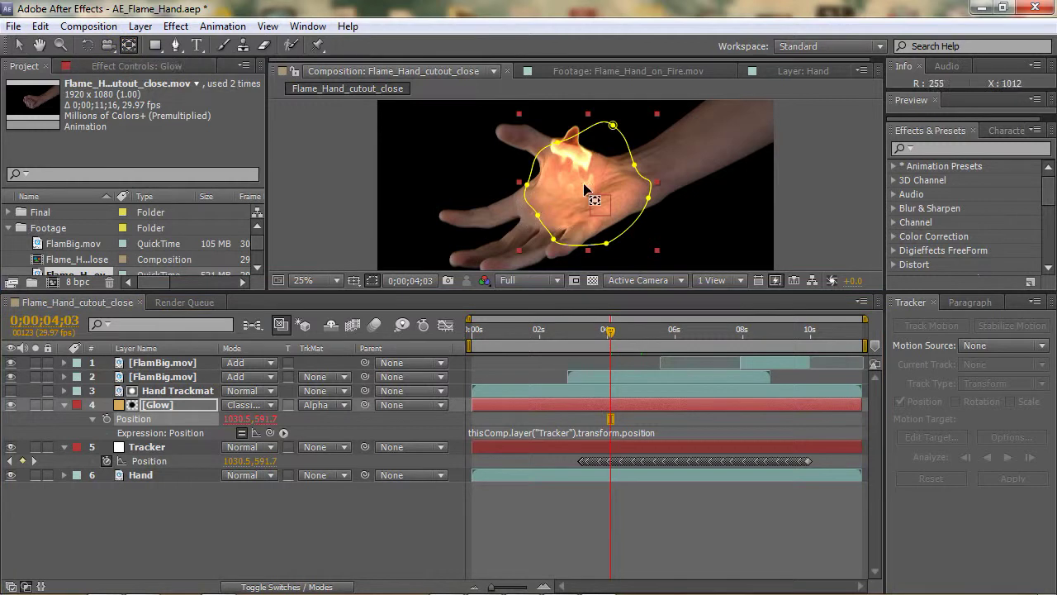
{"action": "left_click_drag", "start_coordinate": [591, 195], "coordinate": [597, 195]}
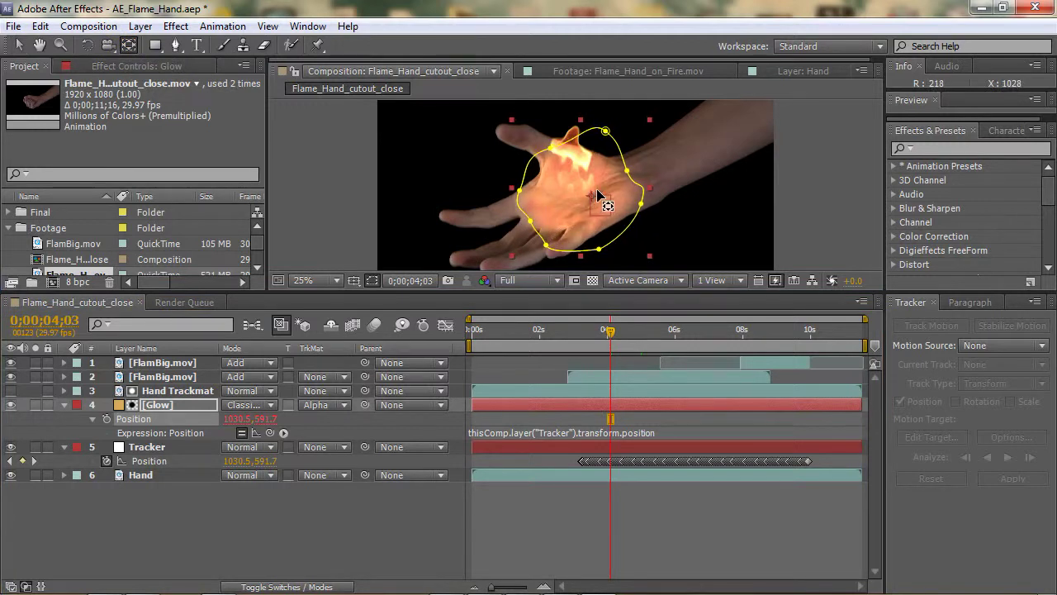
- Go to 0;00;03;09, expand the Glow layer's Mask 1 properties, and enlarge the composition viewer slightly
{"action": "left_click_drag", "start_coordinate": [611, 330], "coordinate": [585, 336]}
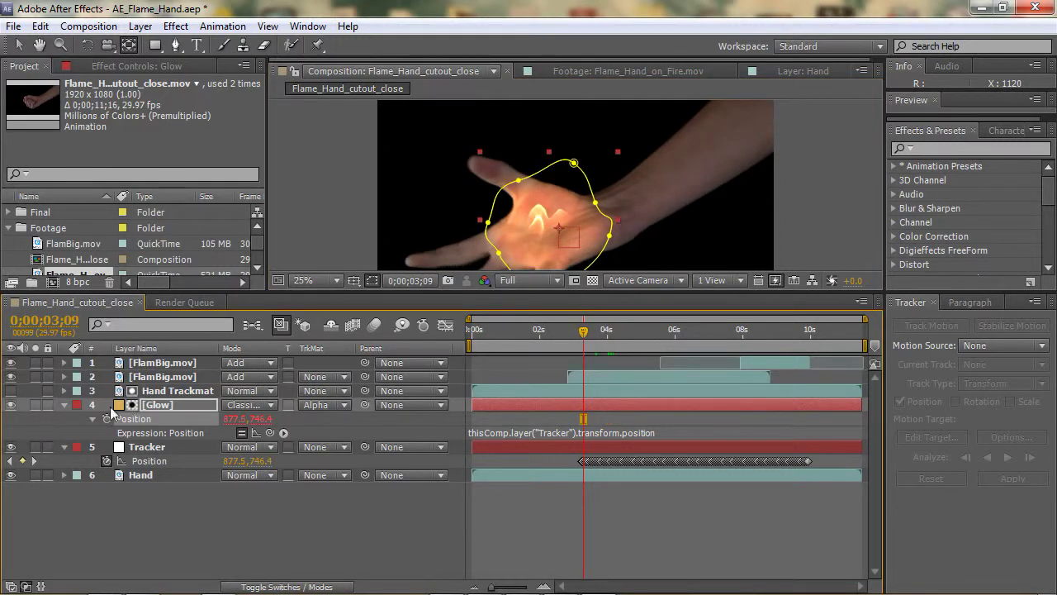
{"action": "left_click", "coordinate": [92, 417]}
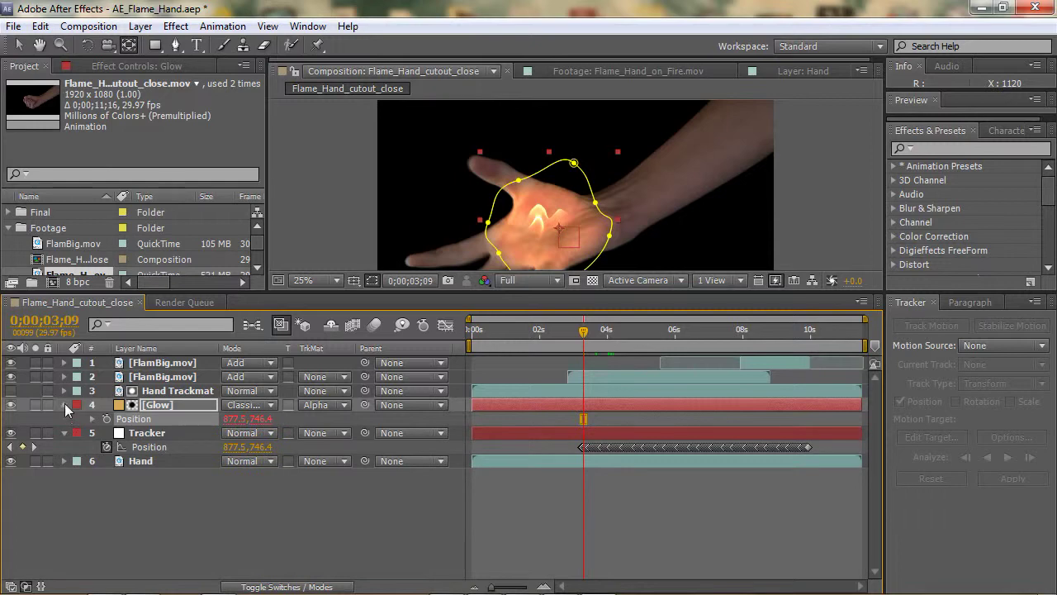
{"action": "left_click", "coordinate": [65, 404]}
{"action": "left_click", "coordinate": [65, 404]}
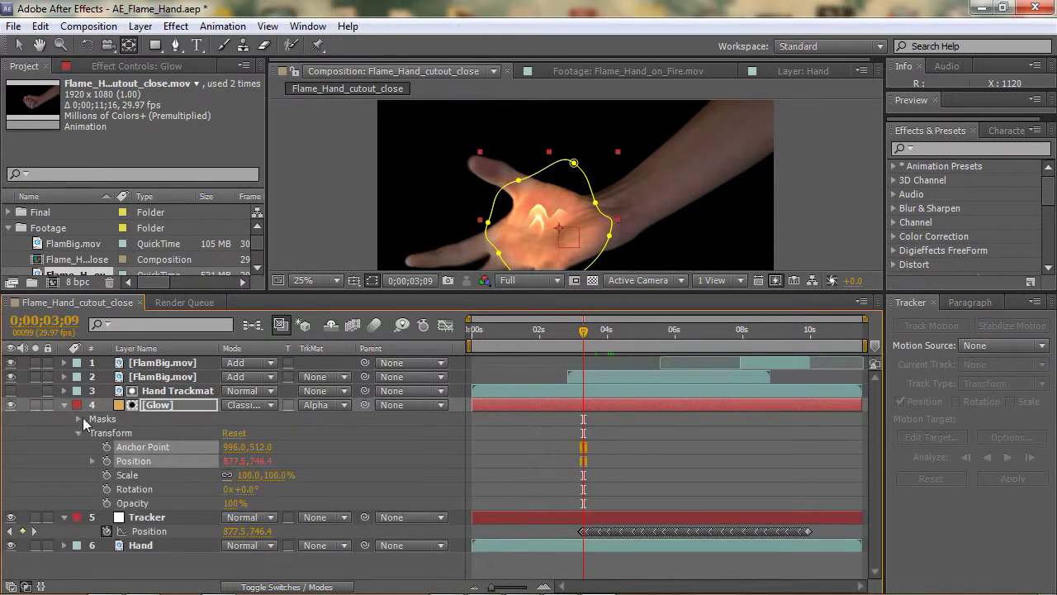
{"action": "left_click", "coordinate": [81, 420]}
{"action": "left_click", "coordinate": [92, 433]}
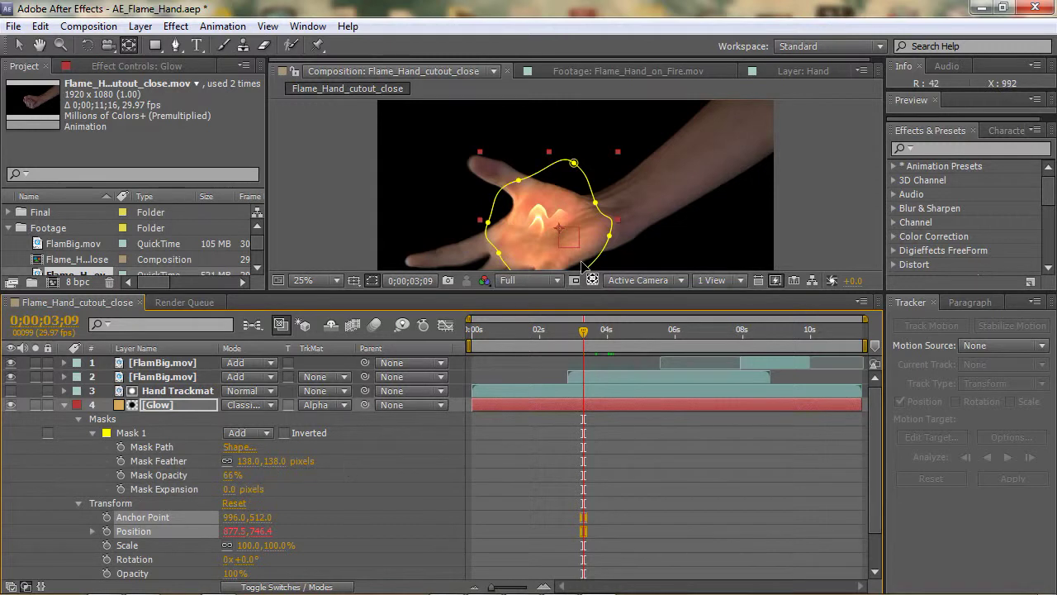
{"action": "left_click_drag", "start_coordinate": [579, 288], "coordinate": [579, 312]}
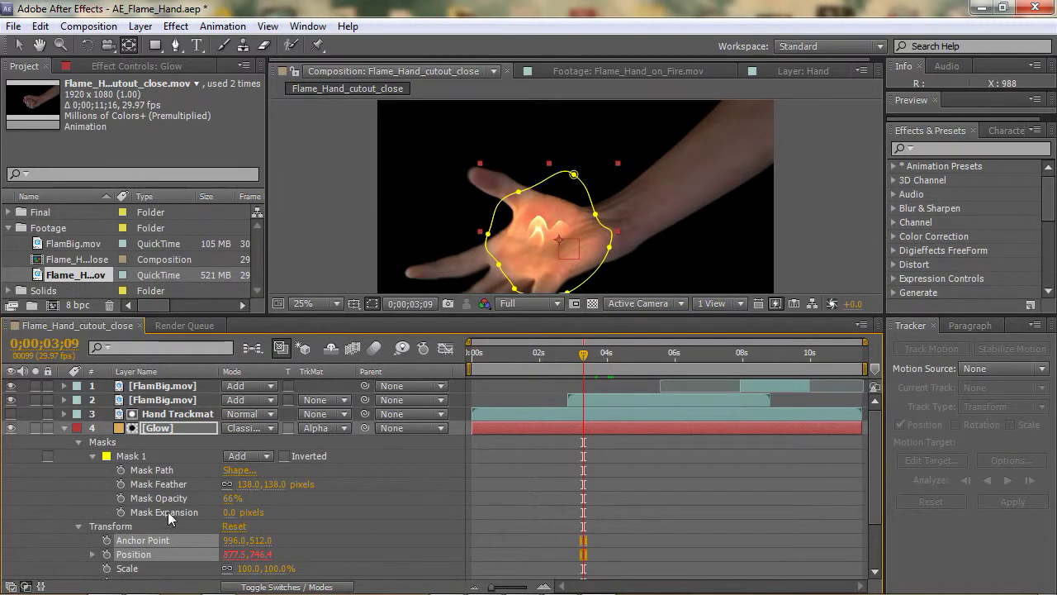
- Try larger and smaller Mask Expansion values on the Glow layer's Mask 1, and reset it to 0 pixels
{"action": "mouse_move", "coordinate": [231, 512]}
{"action": "left_mouse_down"}
{"action": "mouse_move", "coordinate": [307, 511]}
{"action": "mouse_move", "coordinate": [232, 513]}
{"action": "mouse_move", "coordinate": [271, 513]}
{"action": "mouse_move", "coordinate": [236, 514]}
{"action": "mouse_move", "coordinate": [258, 514]}
{"action": "left_mouse_up"}
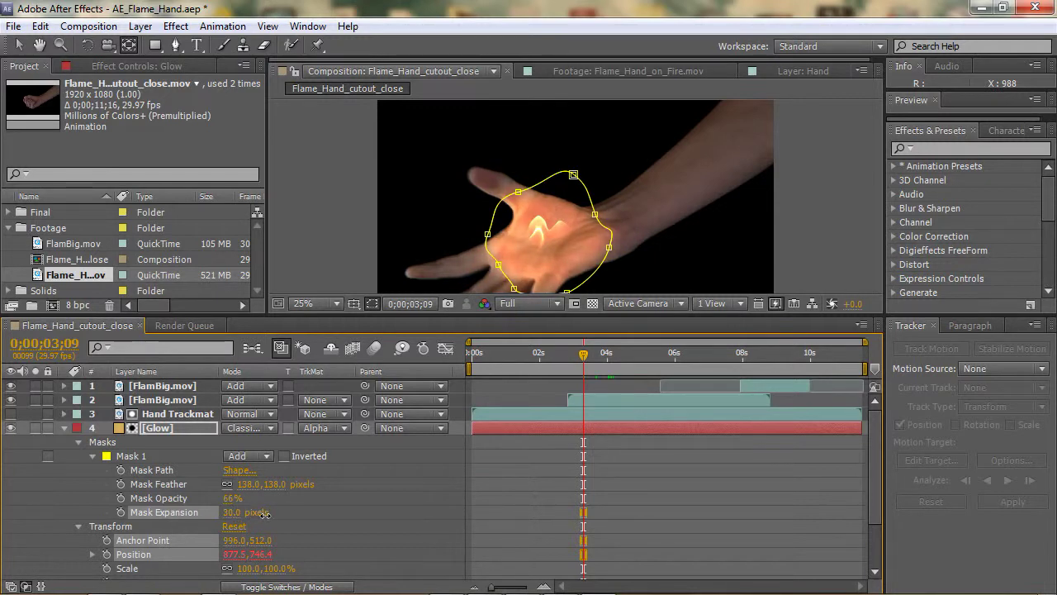
{"action": "left_click_drag", "start_coordinate": [269, 513], "coordinate": [226, 516]}
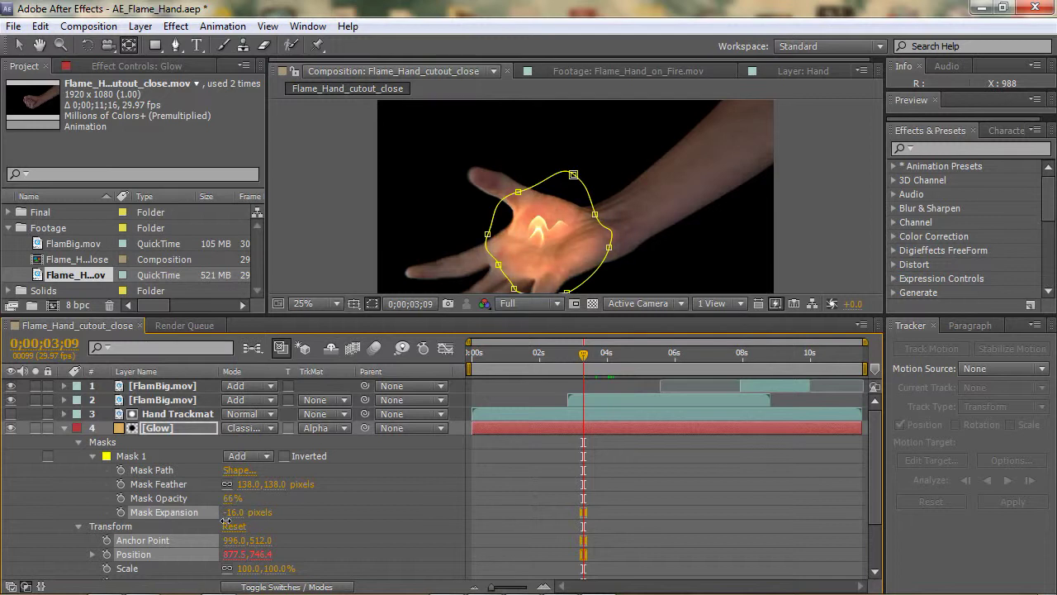
{"action": "left_click_drag", "start_coordinate": [225, 520], "coordinate": [254, 514]}
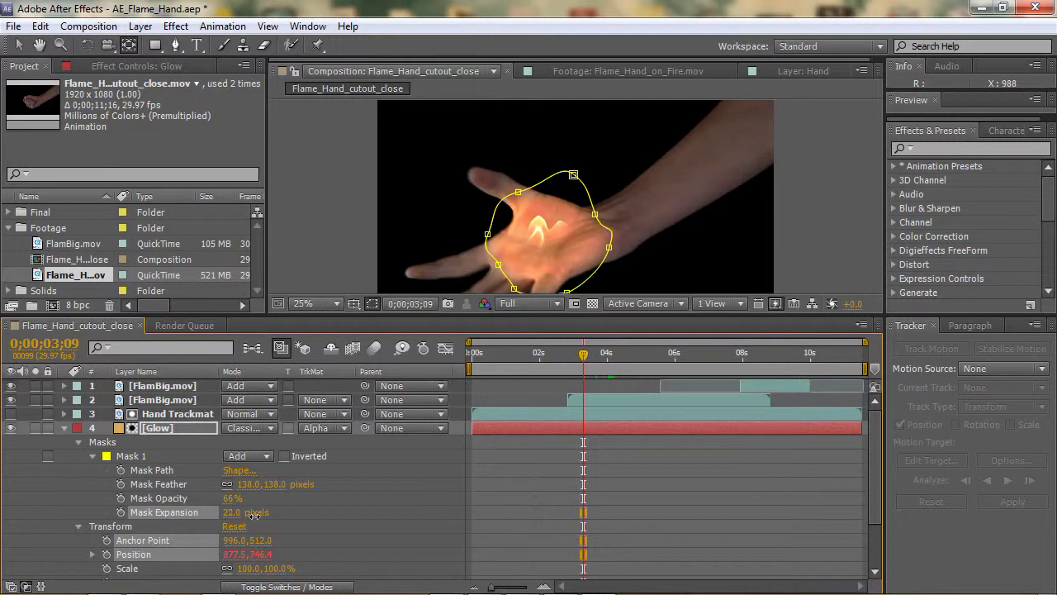
{"action": "left_click", "coordinate": [232, 513]}
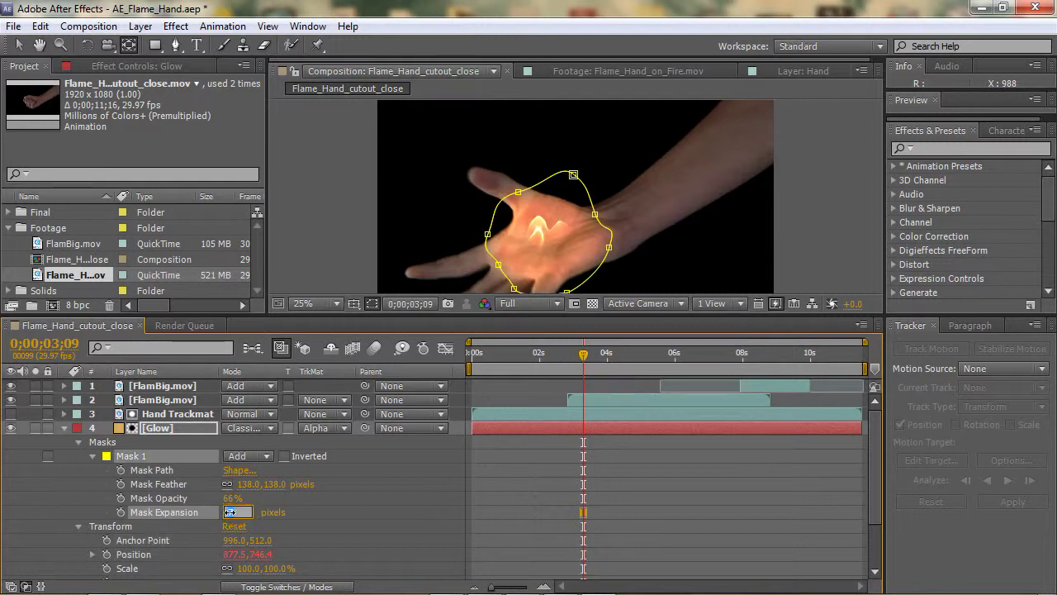
{"action": "type", "text": "0"}
{"action": "left_click", "coordinate": [311, 511]}
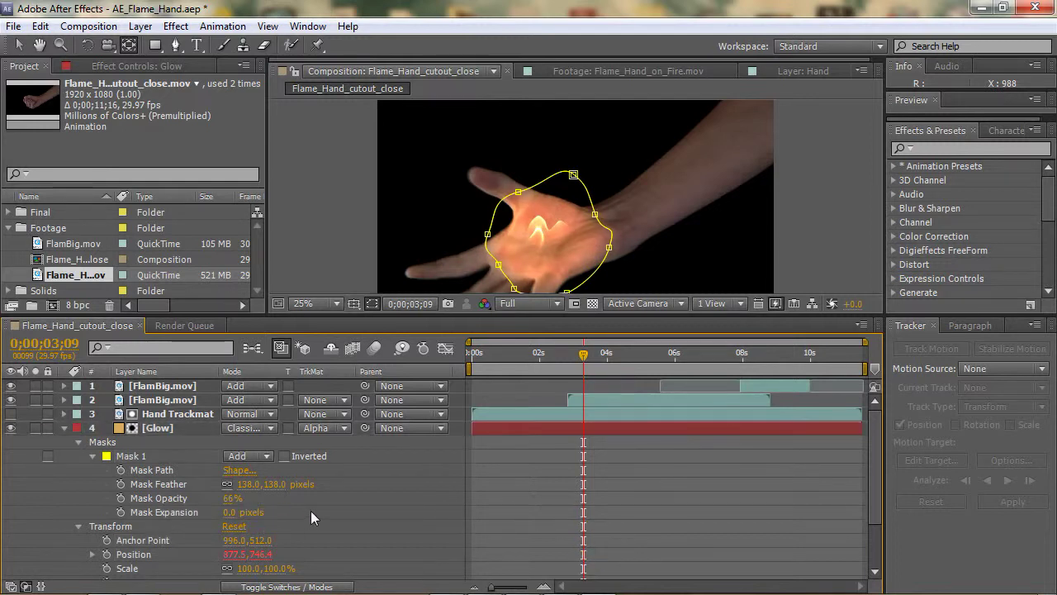
- Keyframe Mask 1's Mask Expansion at 0 pixels at 0;00;03;09 and at -271 pixels at 0;00;03;06
{"action": "left_click", "coordinate": [120, 512]}
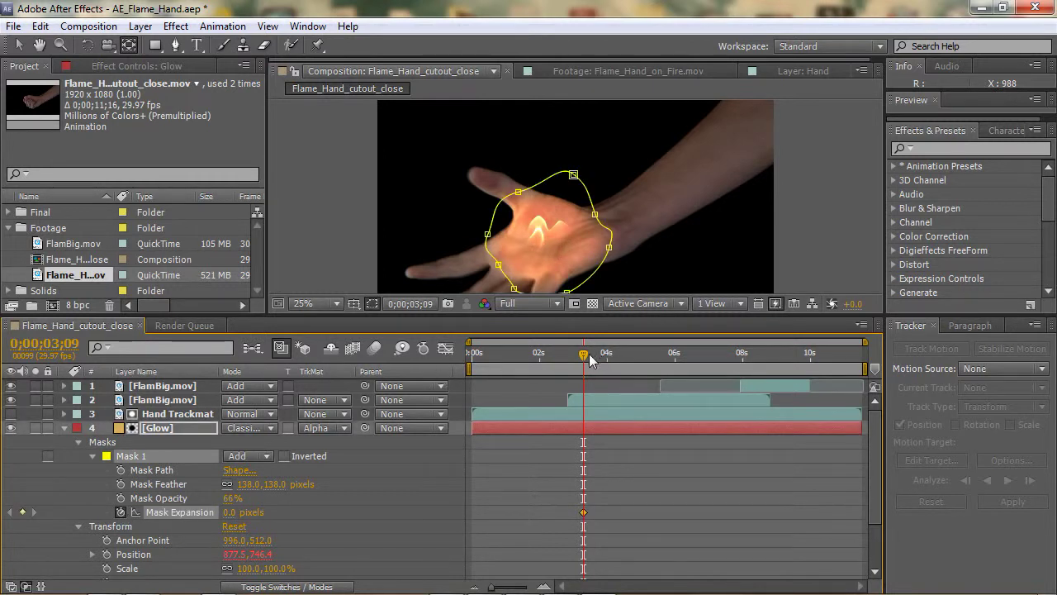
{"action": "left_click_drag", "start_coordinate": [586, 357], "coordinate": [579, 357]}
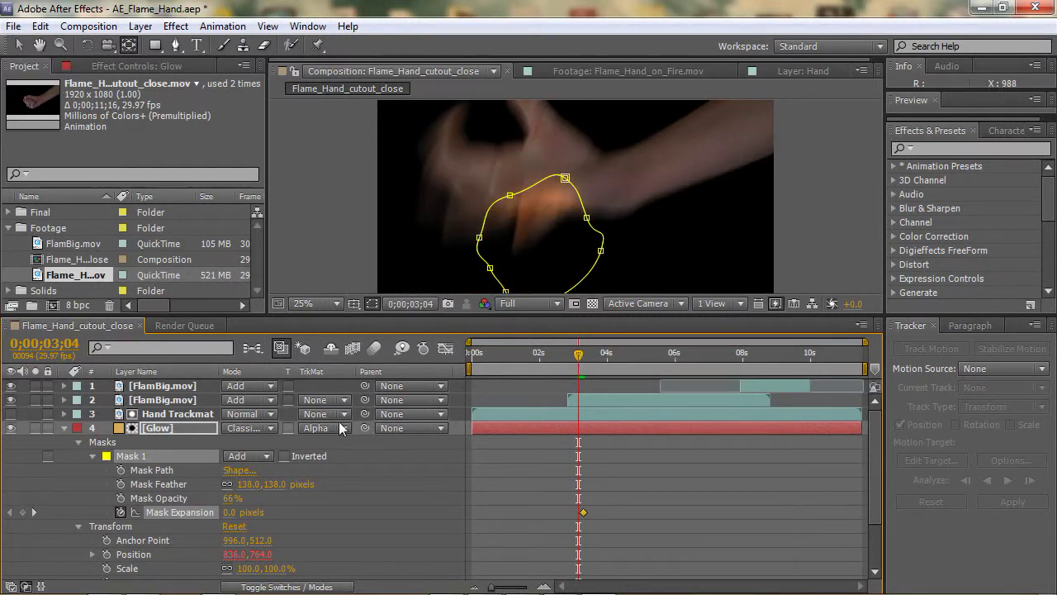
{"action": "key", "text": "Page_Down"}
{"action": "key", "text": "Page_Down"}
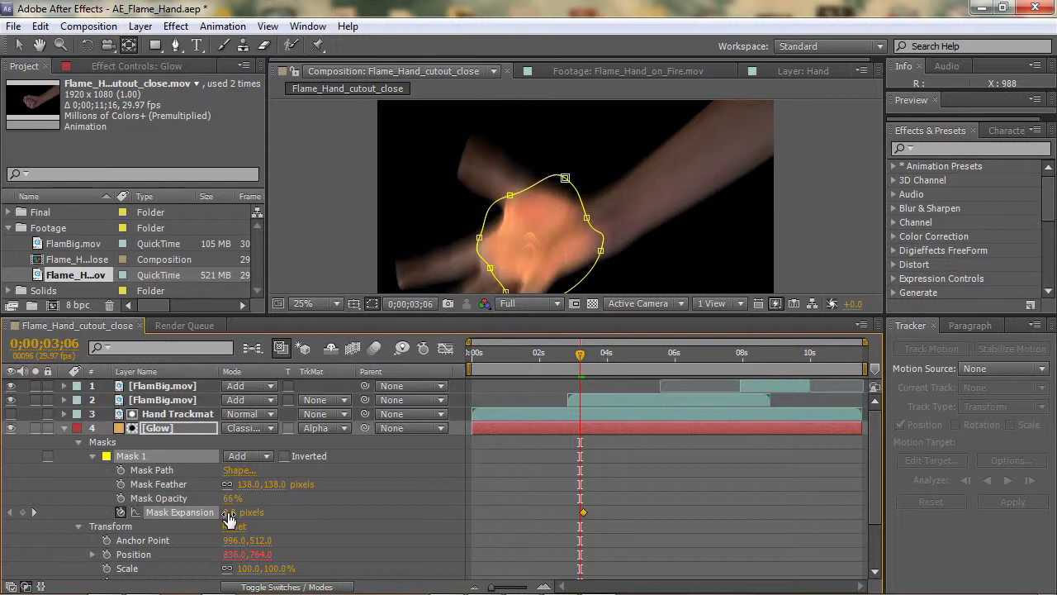
{"action": "left_click_drag", "start_coordinate": [229, 519], "coordinate": [83, 518]}
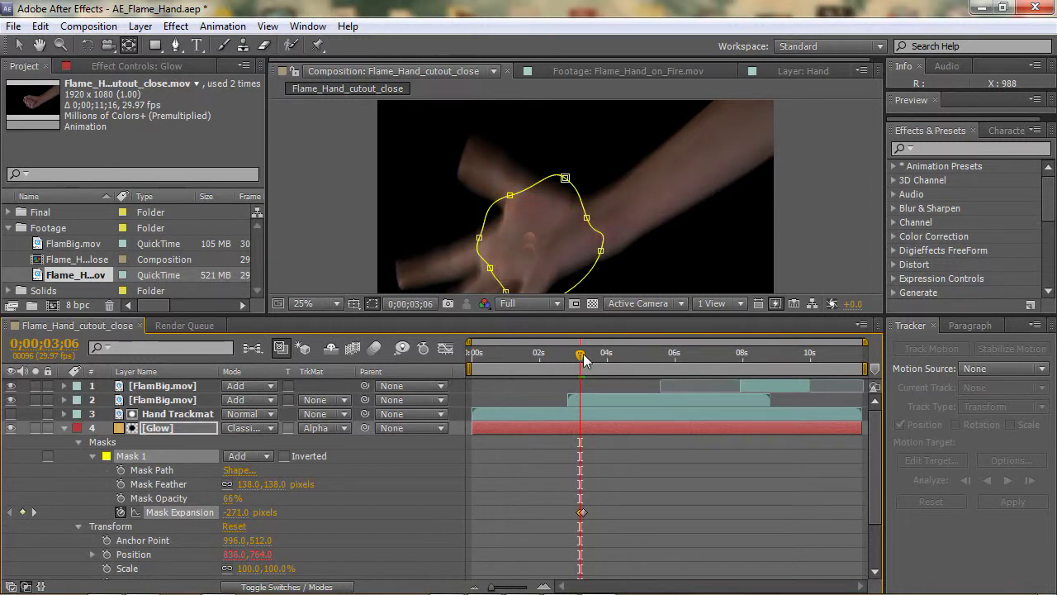
- Keyframe Mask 1's Mask Expansion at 0 pixels at 0;00;09;23 and at -275 pixels at 0;00;09;27 as the hand closes
{"action": "left_click_drag", "start_coordinate": [581, 357], "coordinate": [803, 361]}
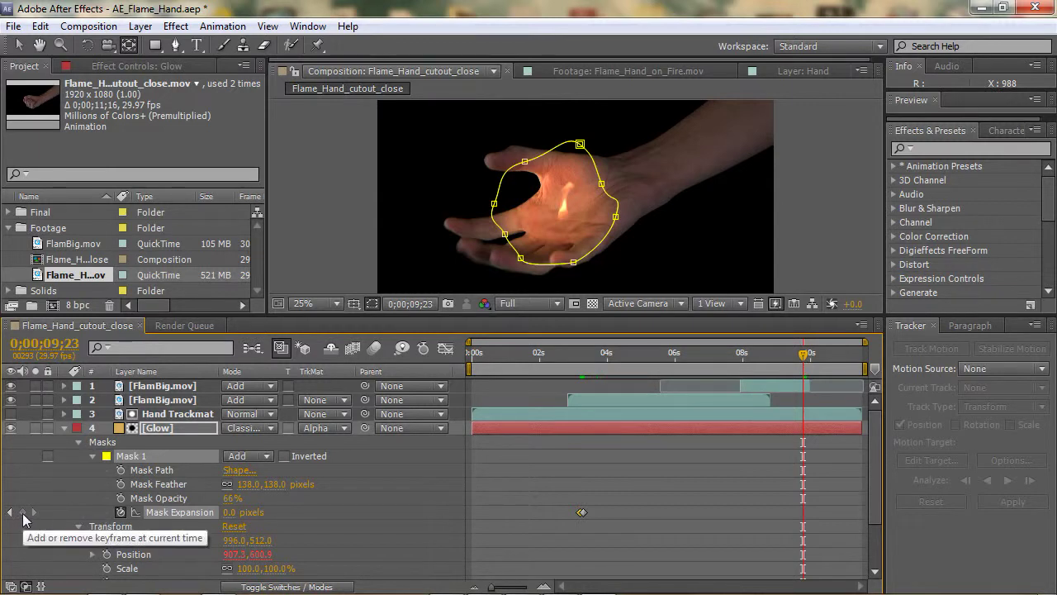
{"action": "left_click", "coordinate": [22, 512]}
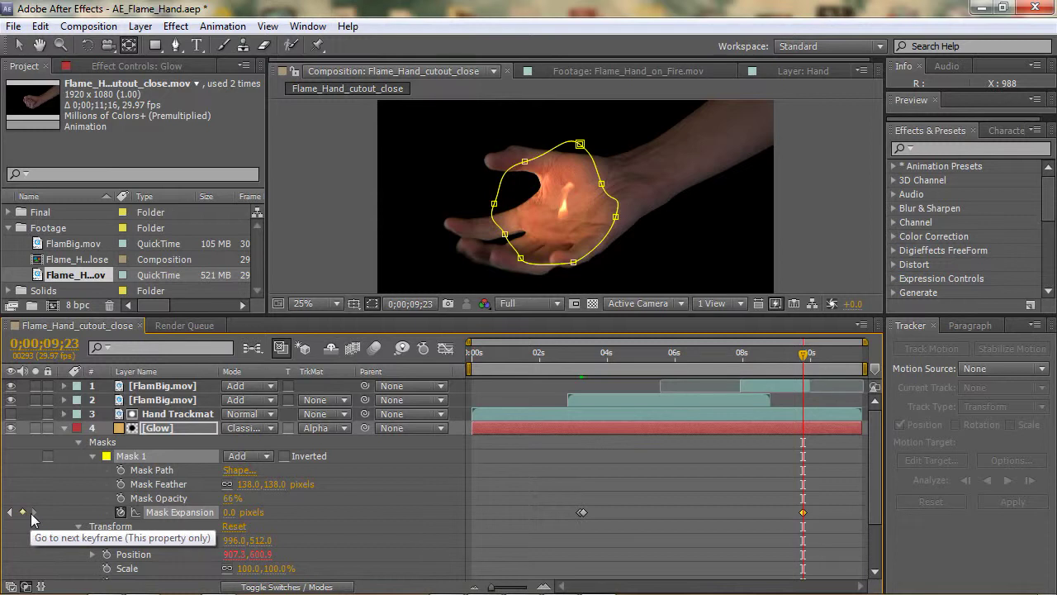
{"action": "key", "text": "Page_Down"}
{"action": "key", "text": "Page_Down"}
{"action": "key", "text": "Page_Down"}
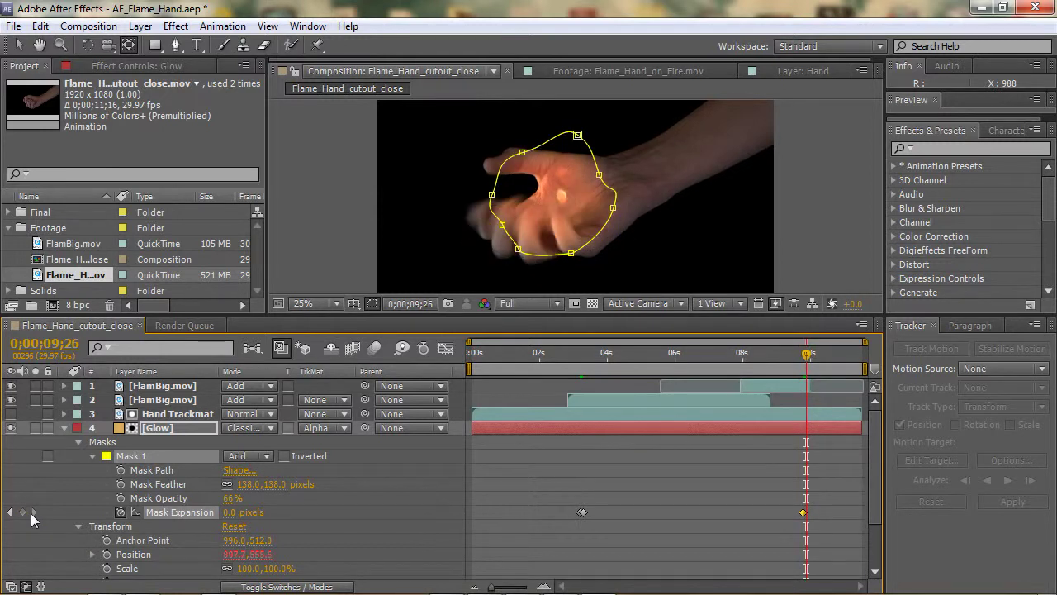
{"action": "key", "text": "Page_Down"}
{"action": "key", "text": "Page_Down"}
{"action": "key", "text": "Page_Up"}
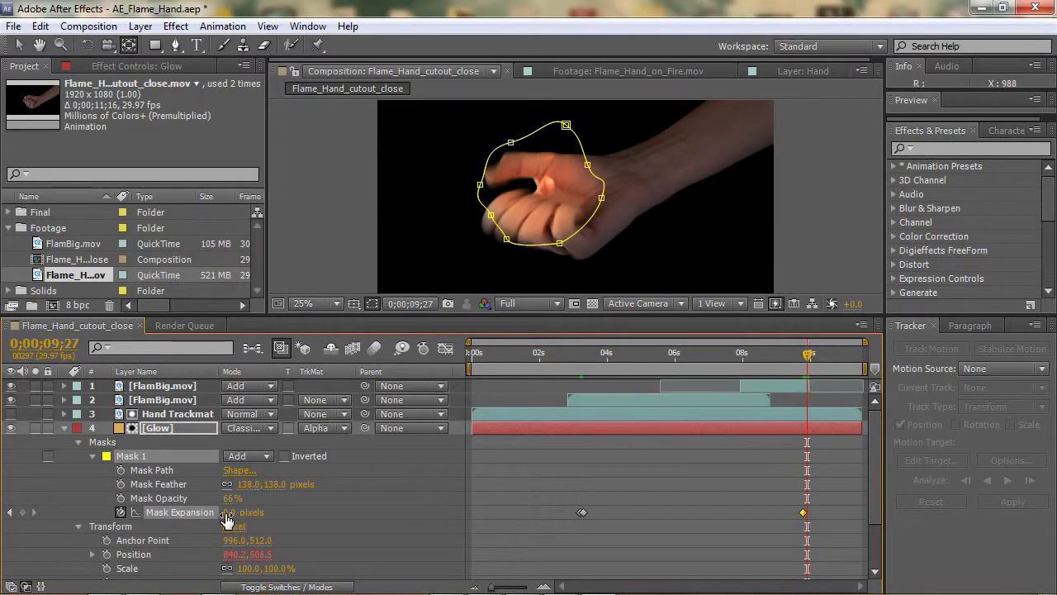
{"action": "left_click_drag", "start_coordinate": [228, 512], "coordinate": [4, 512]}
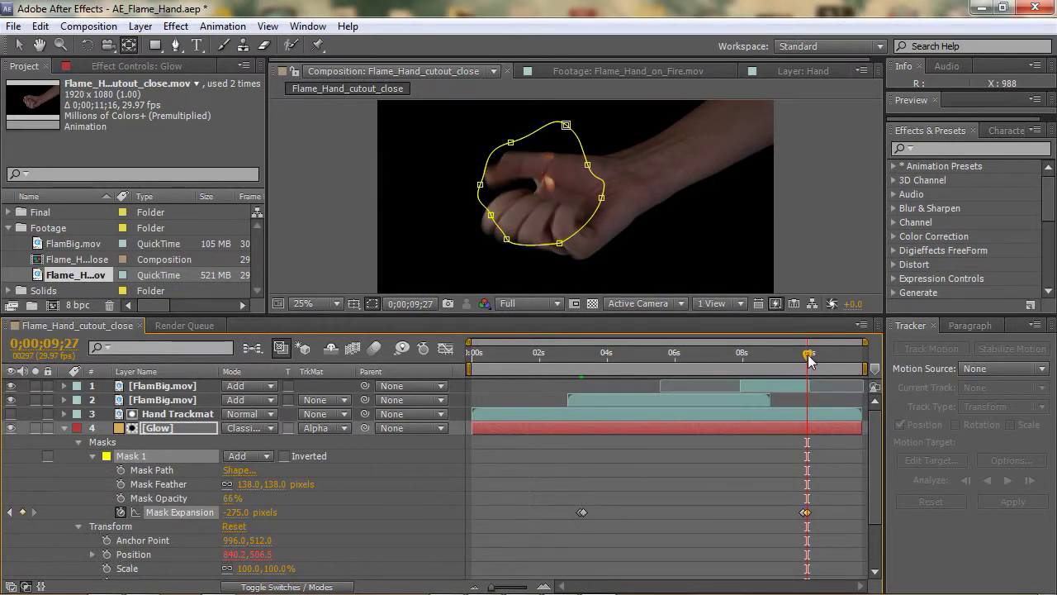
- Return to 0;00;05;12 and collapse the Glow layer's mask and transform properties
{"action": "left_click_drag", "start_coordinate": [812, 361], "coordinate": [657, 370]}
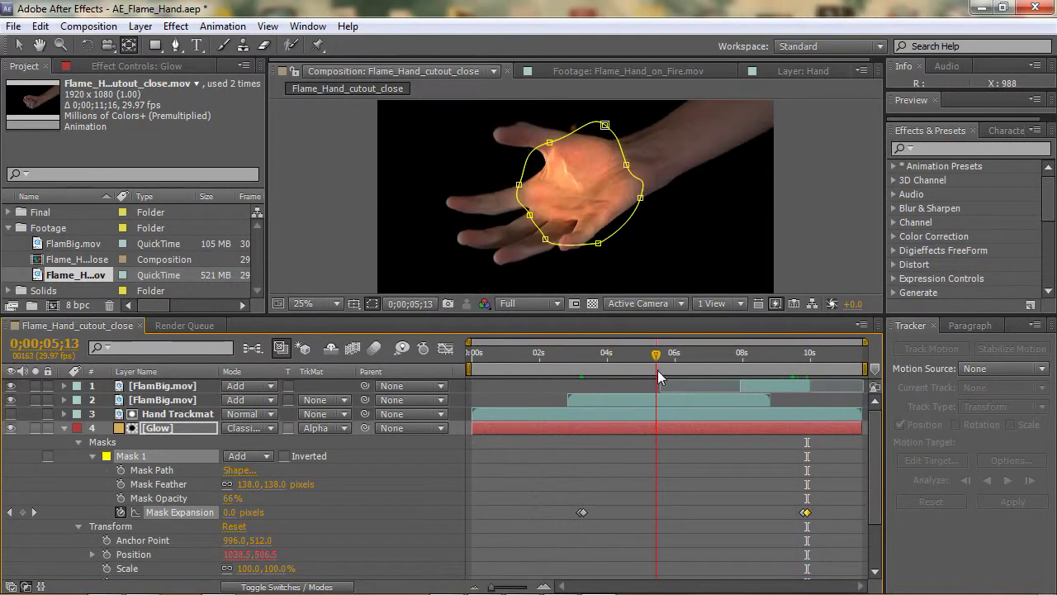
{"action": "left_click", "coordinate": [78, 443]}
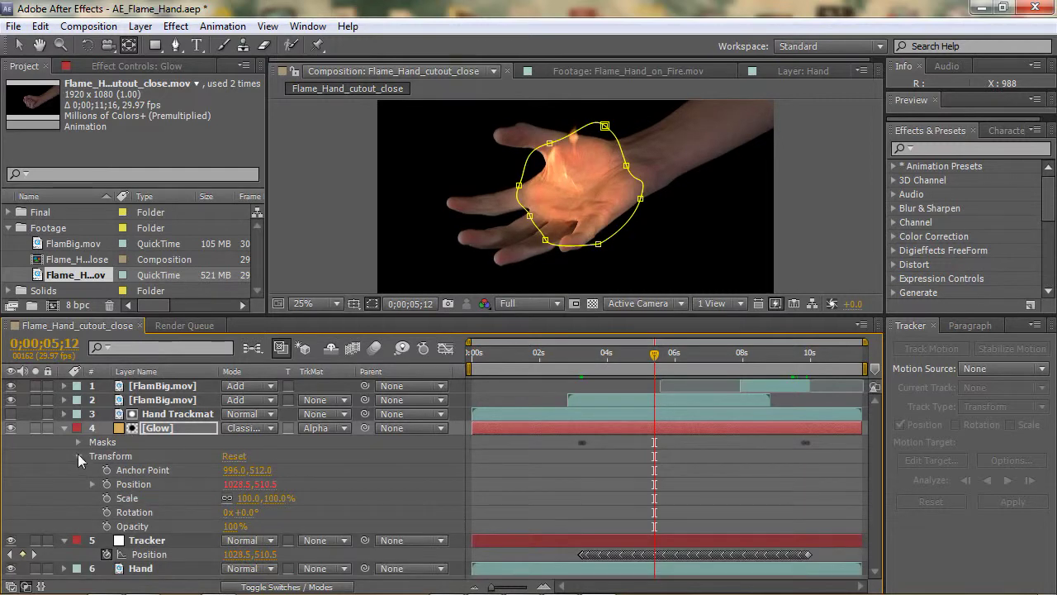
{"action": "left_click", "coordinate": [80, 456]}
{"action": "left_click", "coordinate": [64, 428]}
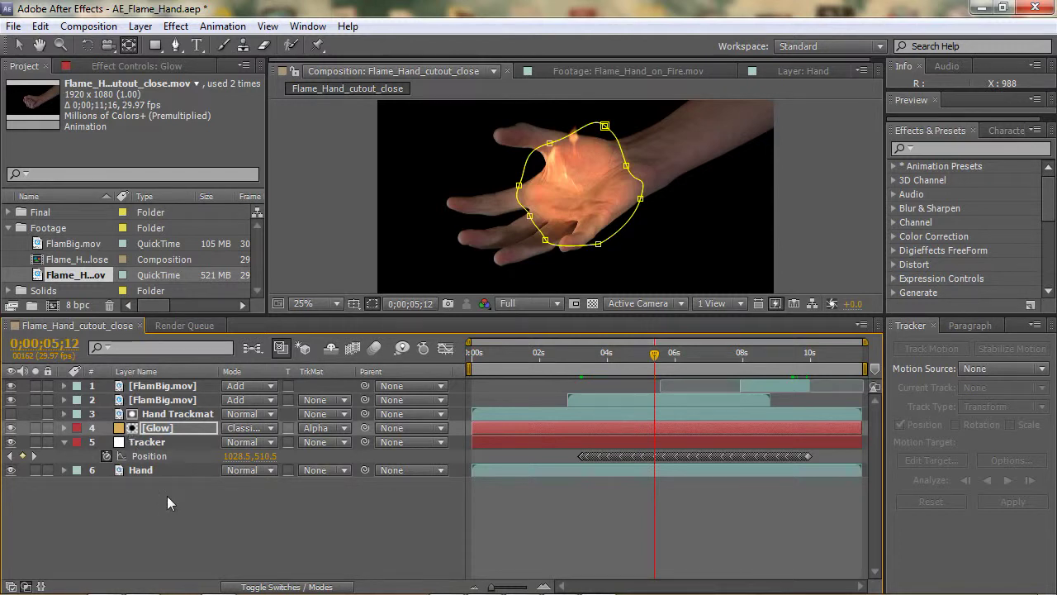
{"action": "left_click", "coordinate": [63, 428]}
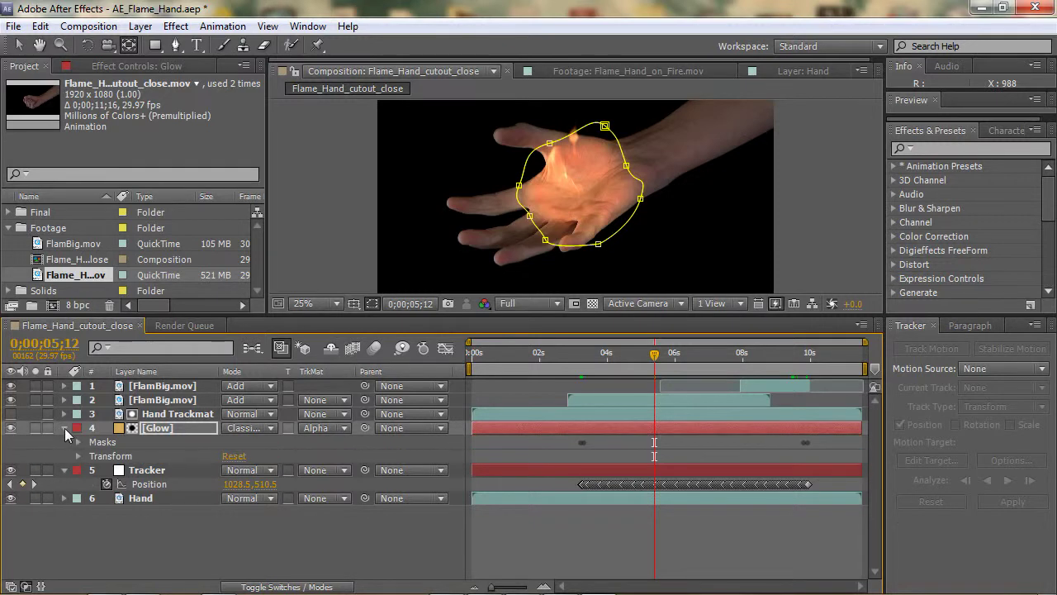
{"action": "left_click", "coordinate": [64, 429]}
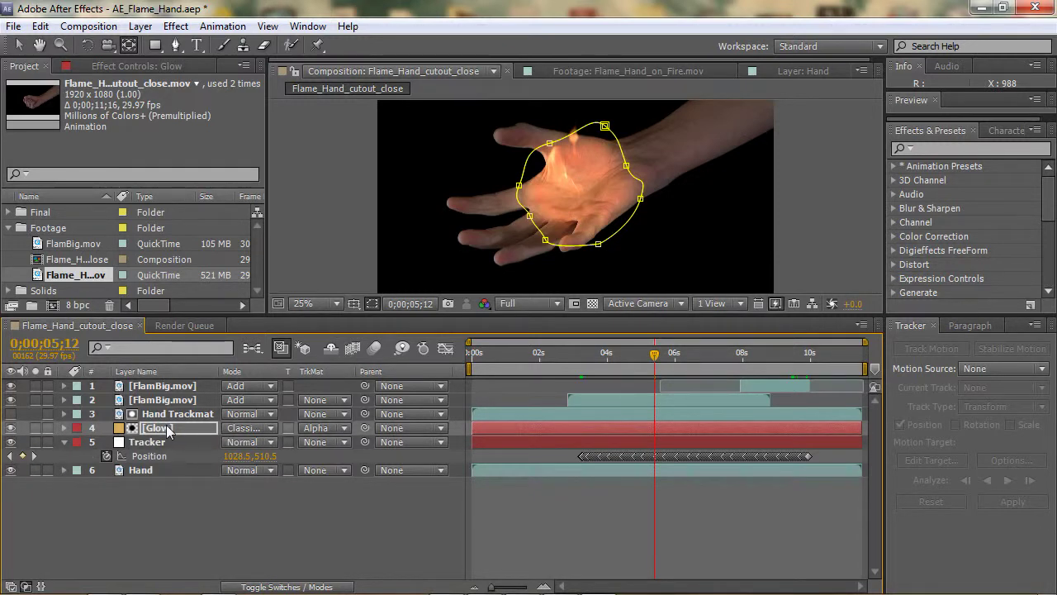
- Add the expression wiggle(3,40) to the Glow layer's Opacity
{"action": "key", "text": "t"}
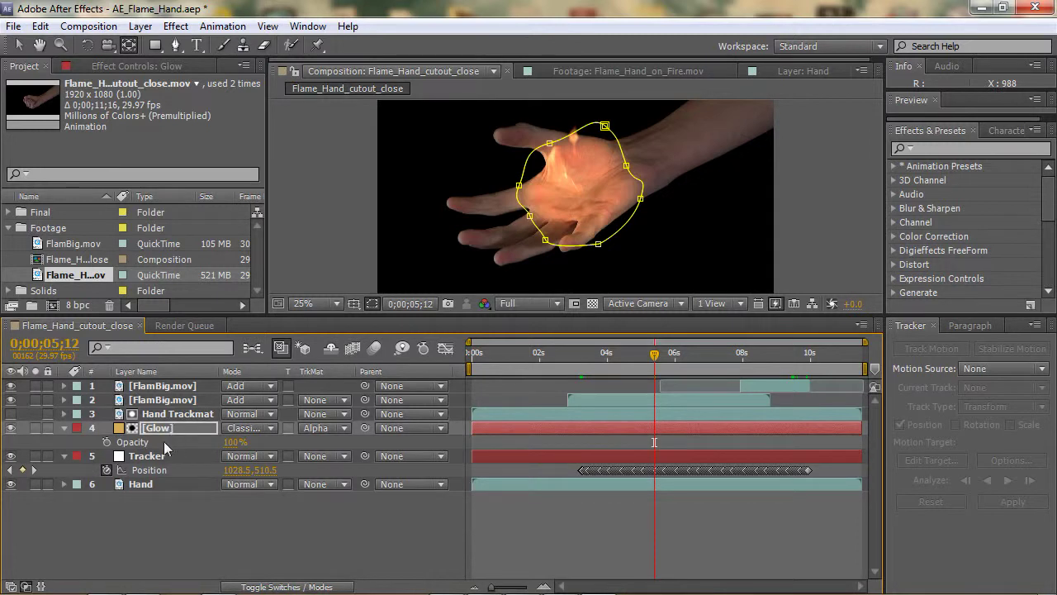
{"action": "left_click", "coordinate": [105, 441], "text": "alt"}
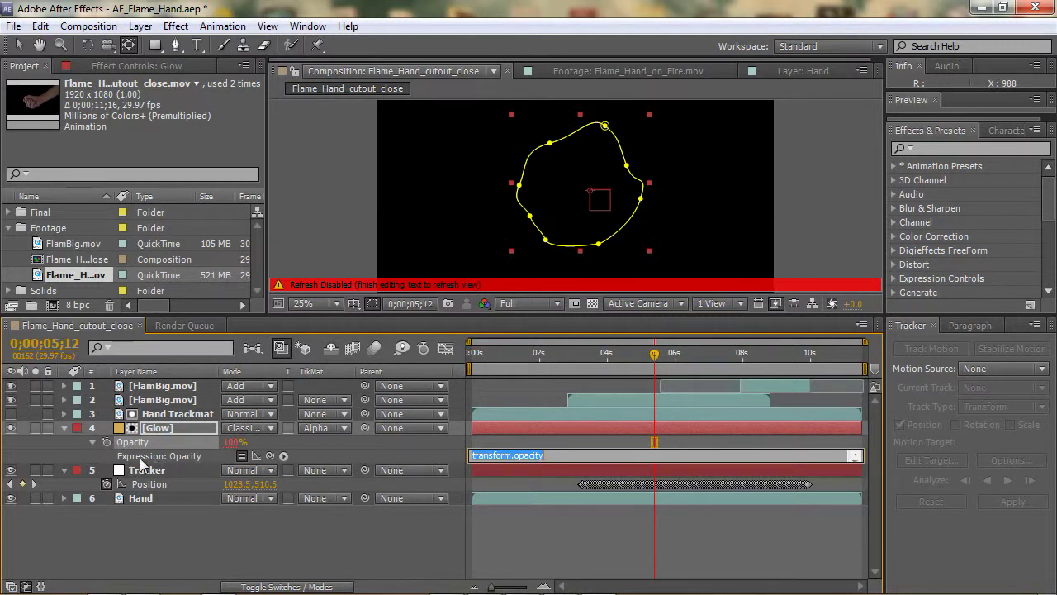
{"action": "left_click", "coordinate": [550, 455]}
{"action": "type", "text": "wiggle"}
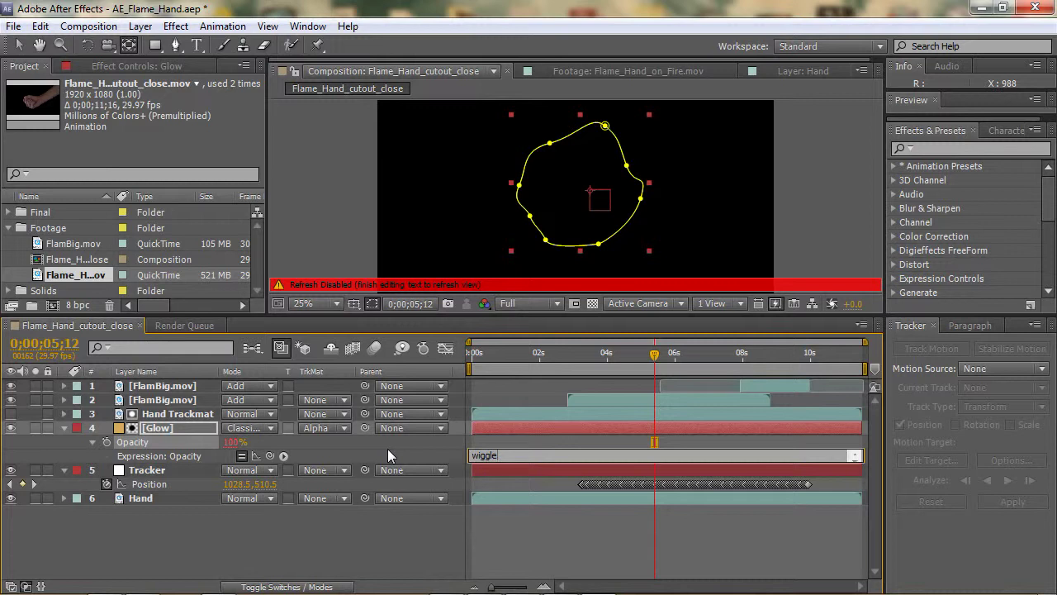
{"action": "type", "text": "(3,40)"}
- Examine the wiggle expression's curve for the Glow layer's Opacity in the Graph Editor, and return to the layer bars
{"action": "left_click", "coordinate": [445, 349]}
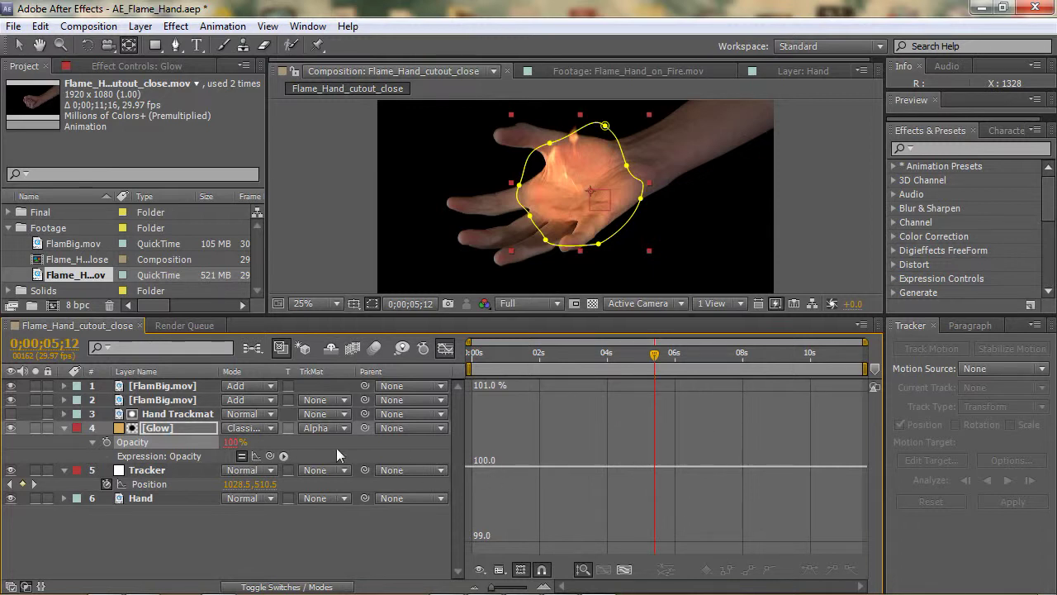
{"action": "left_click", "coordinate": [256, 456]}
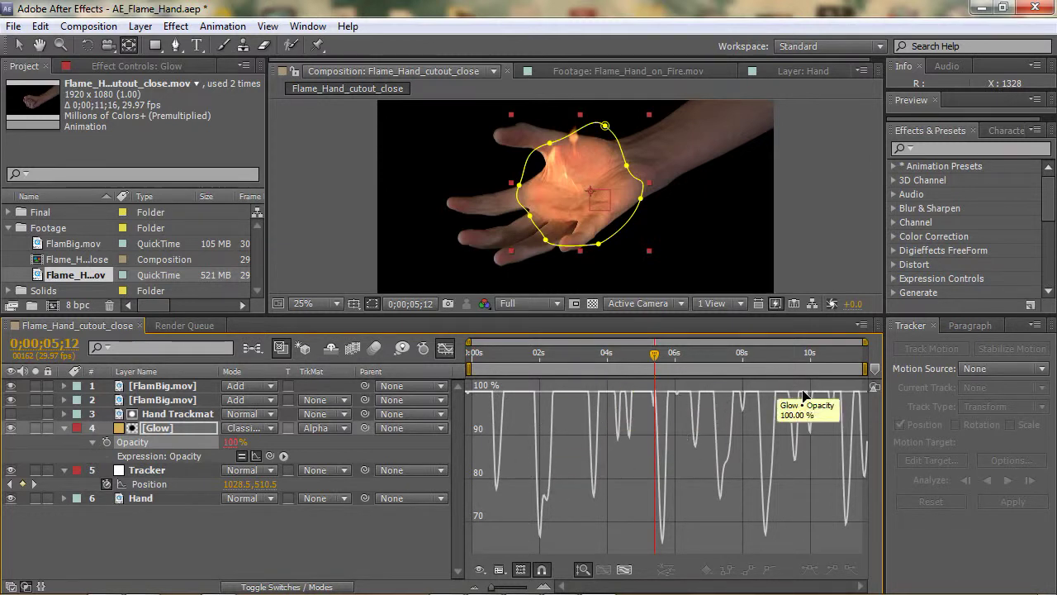
{"action": "mouse_move", "coordinate": [791, 404]}
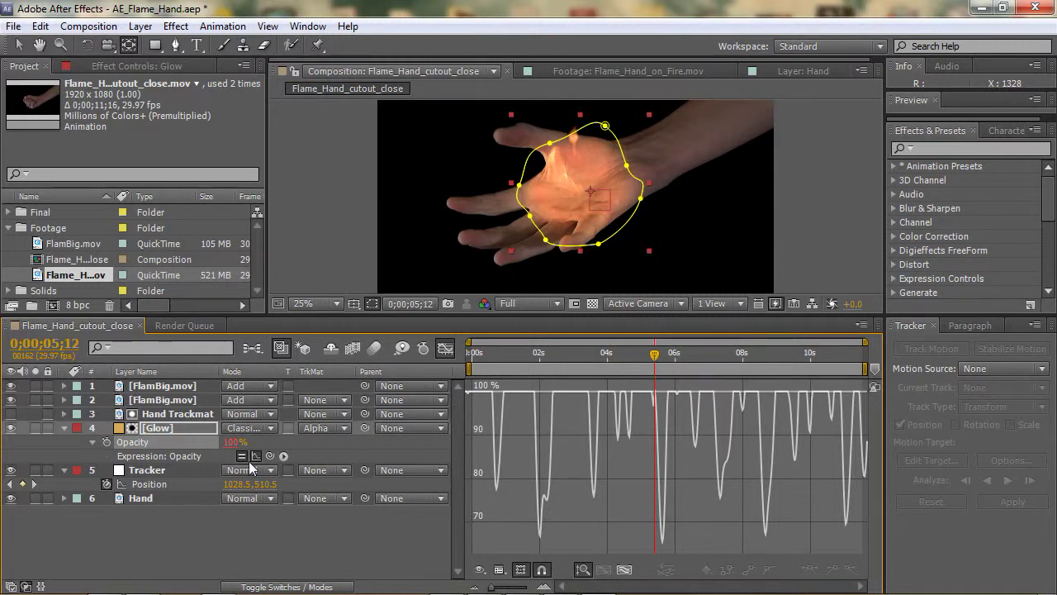
{"action": "left_click", "coordinate": [445, 348]}
- Collapse the Glow layer's properties and move the current time to 0;00;06;18, where the palm is open
{"action": "left_click_drag", "start_coordinate": [654, 355], "coordinate": [706, 354]}
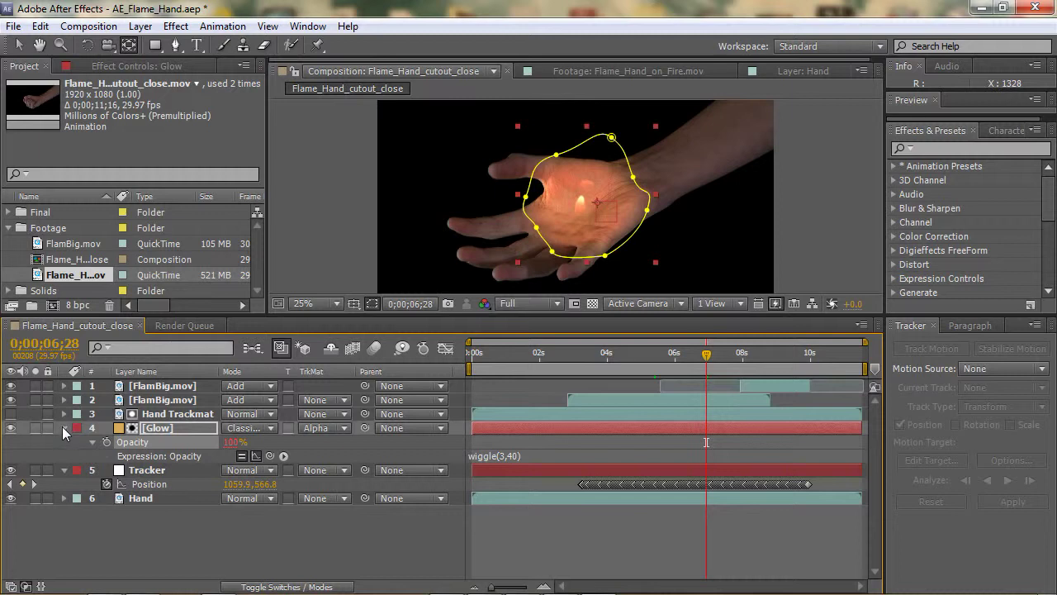
{"action": "left_click", "coordinate": [64, 428]}
{"action": "mouse_move", "coordinate": [707, 353]}
{"action": "left_mouse_down"}
{"action": "mouse_move", "coordinate": [593, 354]}
{"action": "mouse_move", "coordinate": [698, 354]}
{"action": "left_mouse_up"}
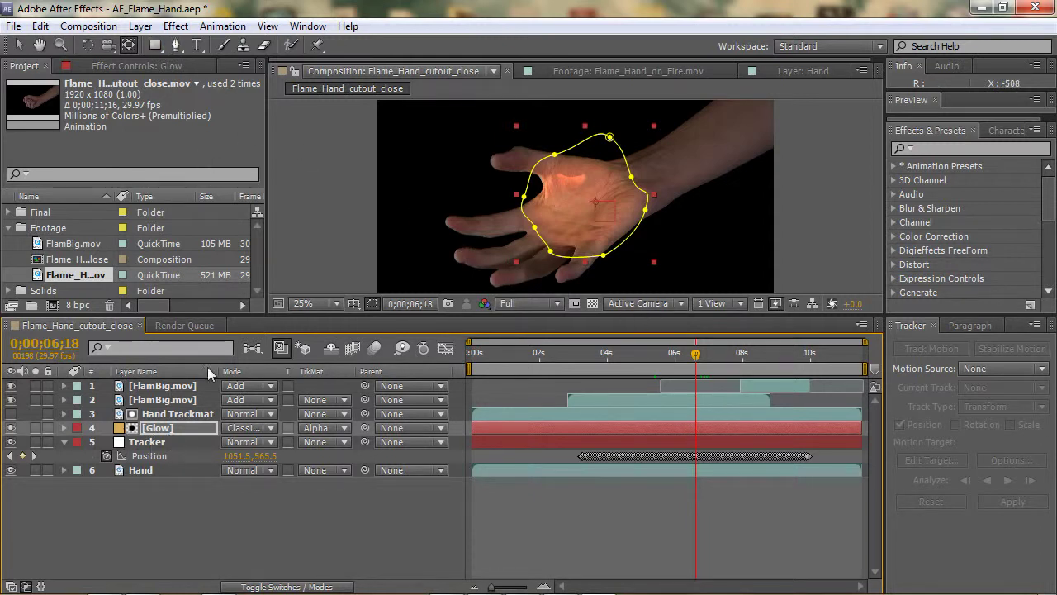
- Draw a closed, curved second mask around the thumb and fingertips on the Glow layer with the Pen tool
{"action": "left_click", "coordinate": [176, 46]}
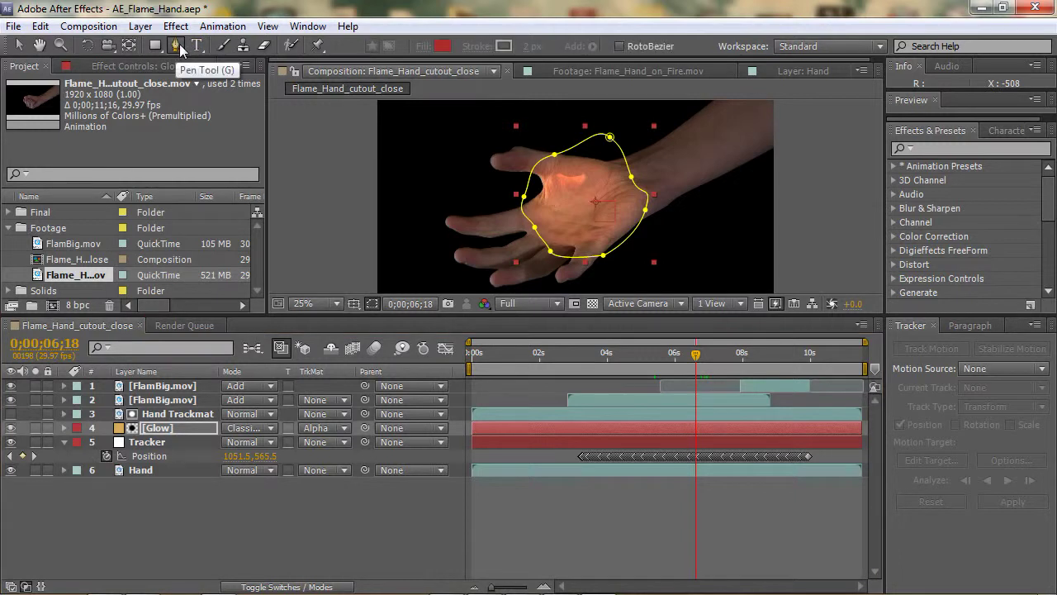
{"action": "left_click", "coordinate": [572, 288]}
{"action": "left_click_drag", "start_coordinate": [569, 269], "coordinate": [587, 272]}
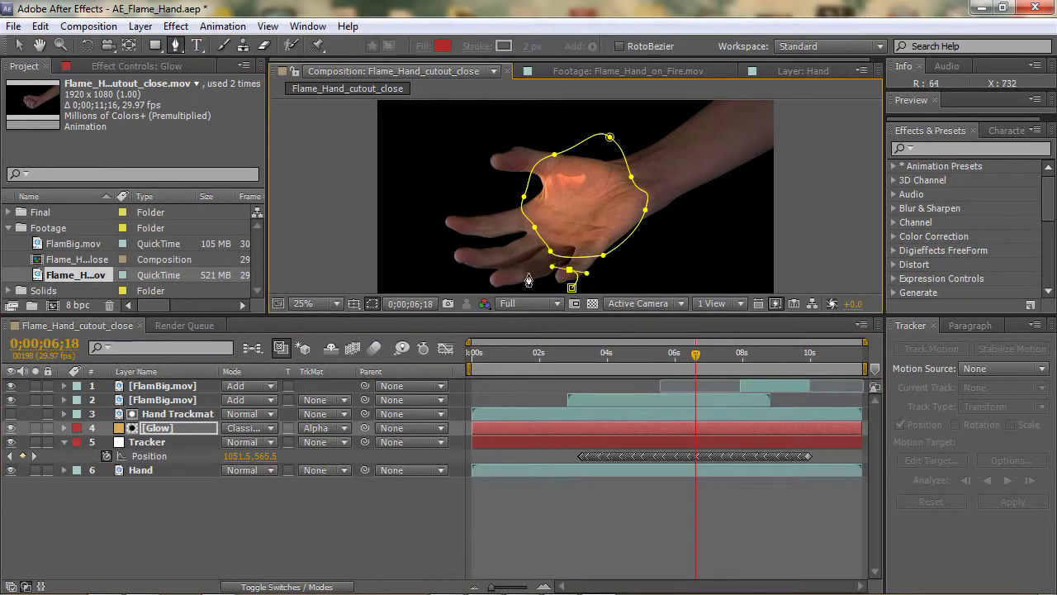
{"action": "left_click", "coordinate": [528, 274]}
{"action": "left_click", "coordinate": [503, 265]}
{"action": "left_click_drag", "start_coordinate": [482, 242], "coordinate": [444, 156]}
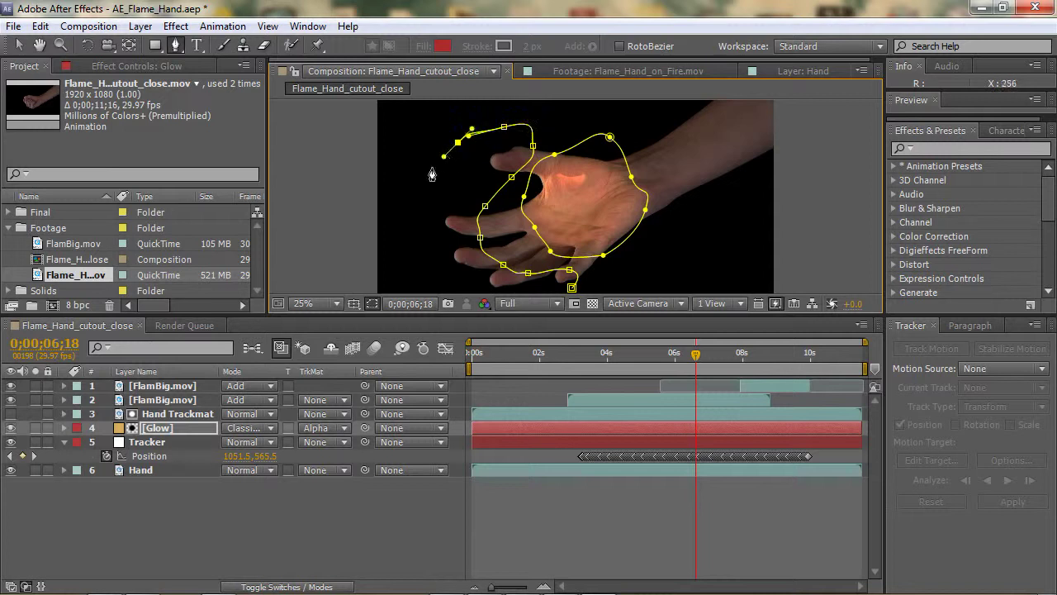
{"action": "left_click_drag", "start_coordinate": [423, 224], "coordinate": [433, 246]}
{"action": "left_click_drag", "start_coordinate": [451, 267], "coordinate": [521, 282]}
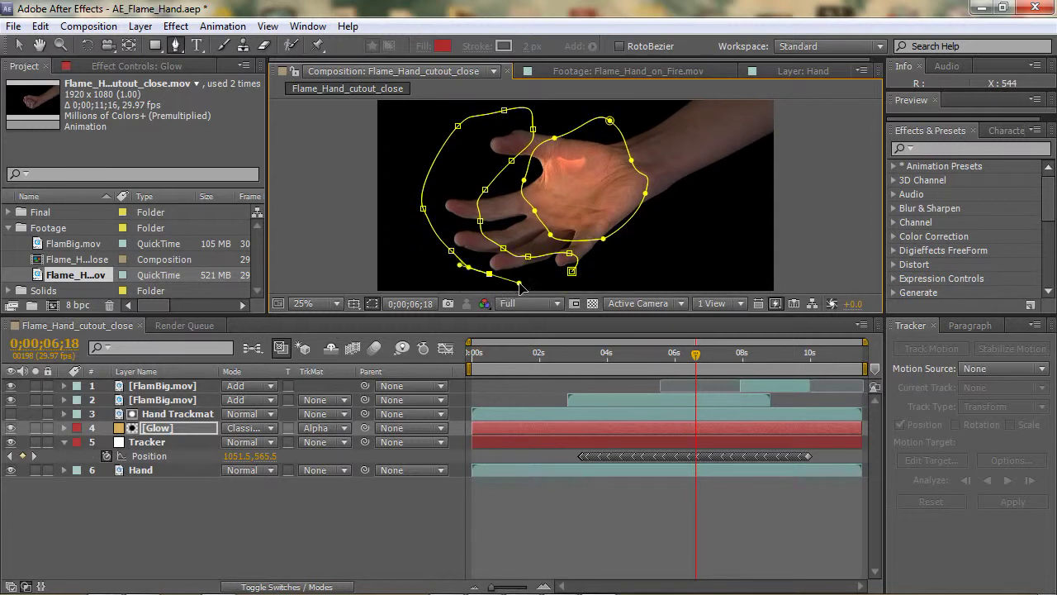
{"action": "left_click", "coordinate": [571, 271]}
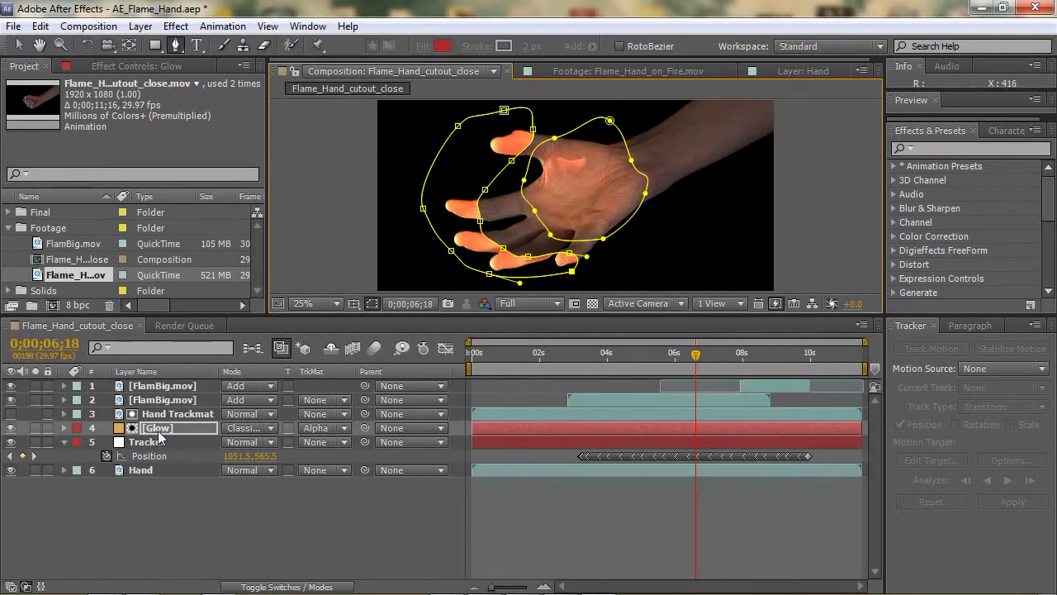
- Set Mask 2's Mask Feather to 153 pixels, Mask Opacity to 61% and Mask Expansion to 66 pixels
{"action": "key", "text": "m"}
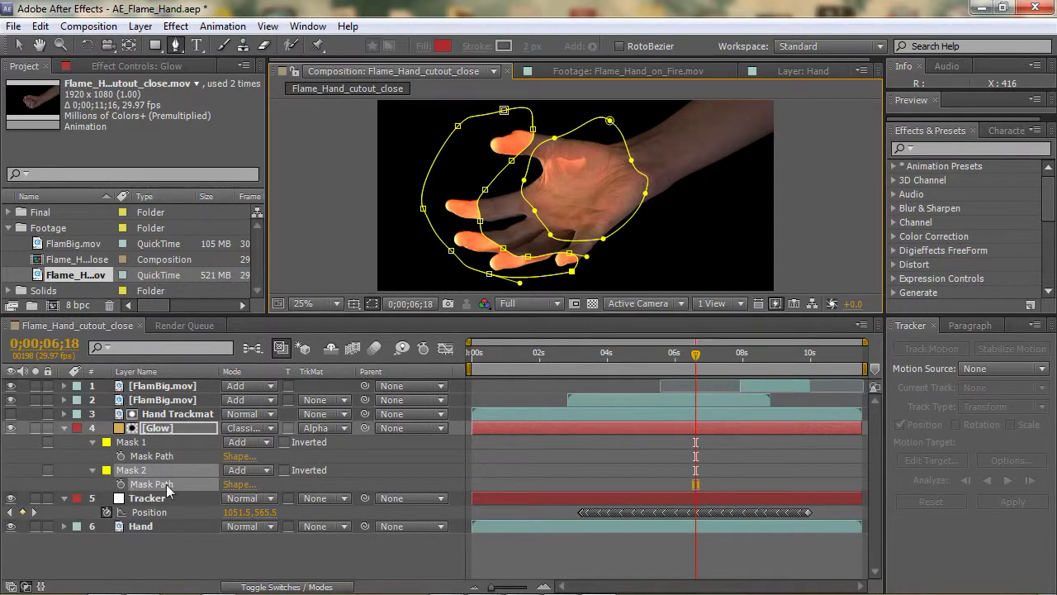
{"action": "key", "text": "m"}
{"action": "key", "text": "m"}
{"action": "key", "text": "m"}
{"action": "scroll", "coordinate": [200, 513], "scroll_direction": "down", "scroll_amount": 1}
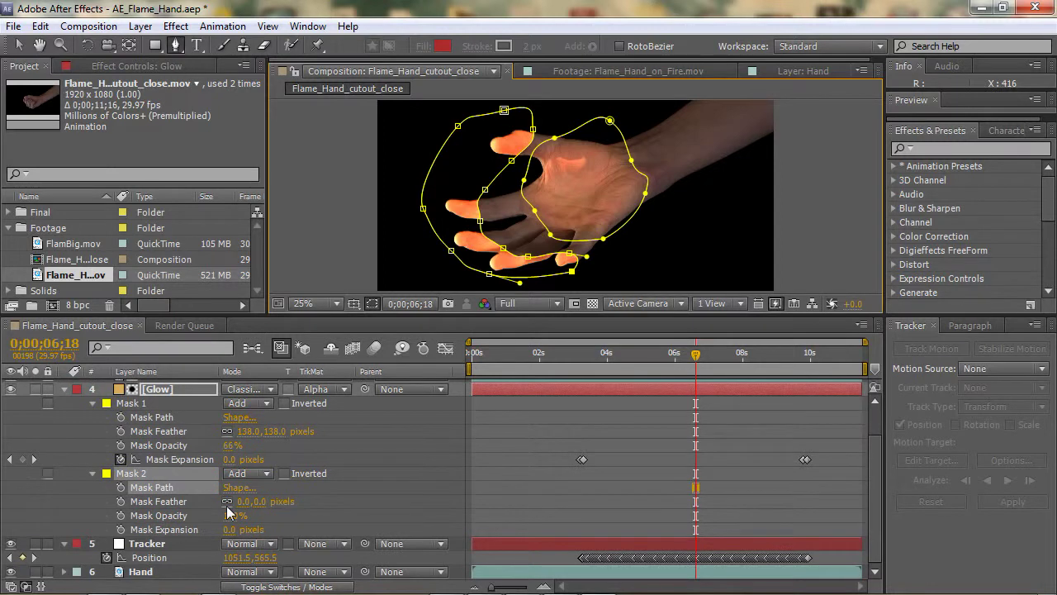
{"action": "left_click_drag", "start_coordinate": [246, 501], "coordinate": [395, 508]}
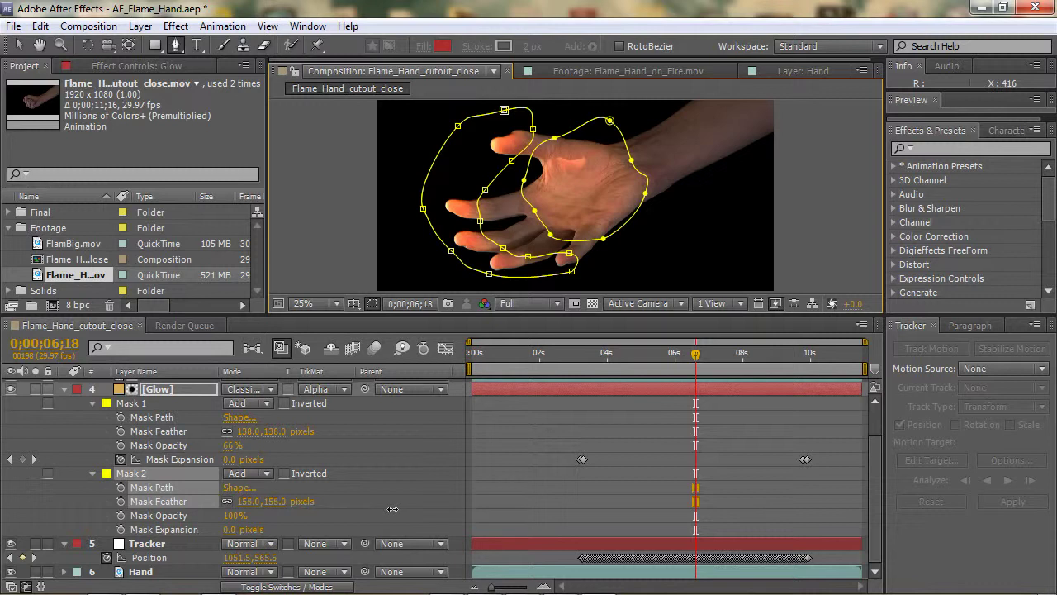
{"action": "left_click_drag", "start_coordinate": [235, 516], "coordinate": [193, 516]}
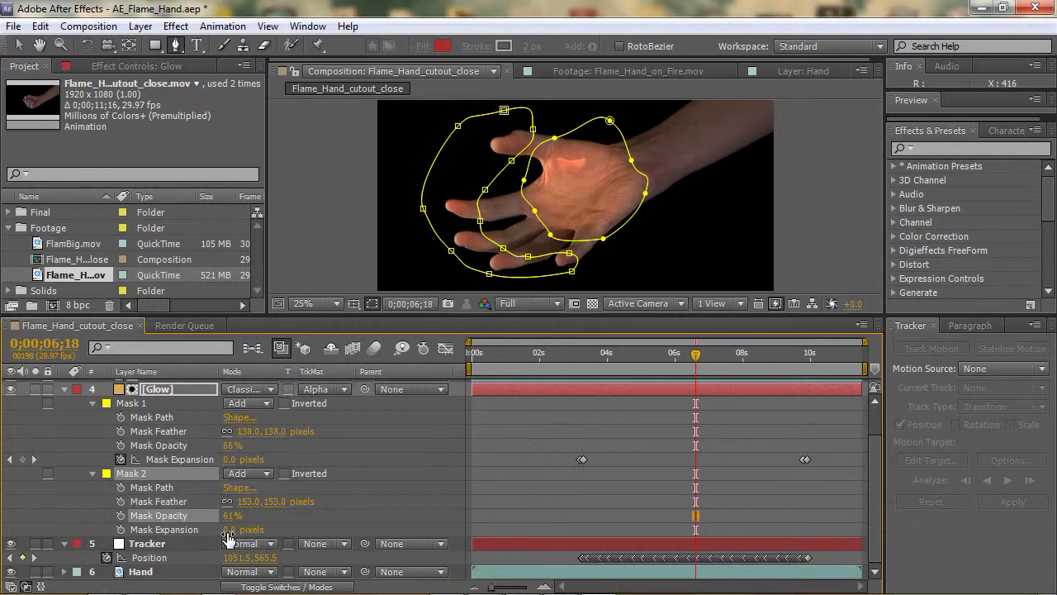
{"action": "left_click_drag", "start_coordinate": [228, 529], "coordinate": [304, 529]}
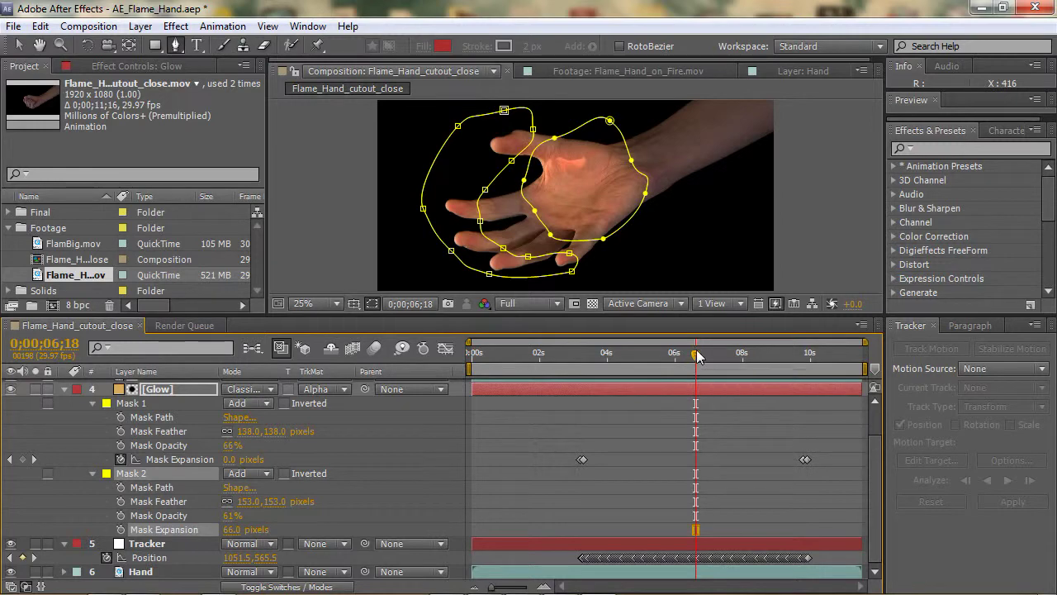
- Keyframe Mask 2's Mask Expansion at 66 pixels at 0;00;03;09 and at -204 pixels at 0;00;03;06
{"action": "left_click_drag", "start_coordinate": [698, 355], "coordinate": [586, 364]}
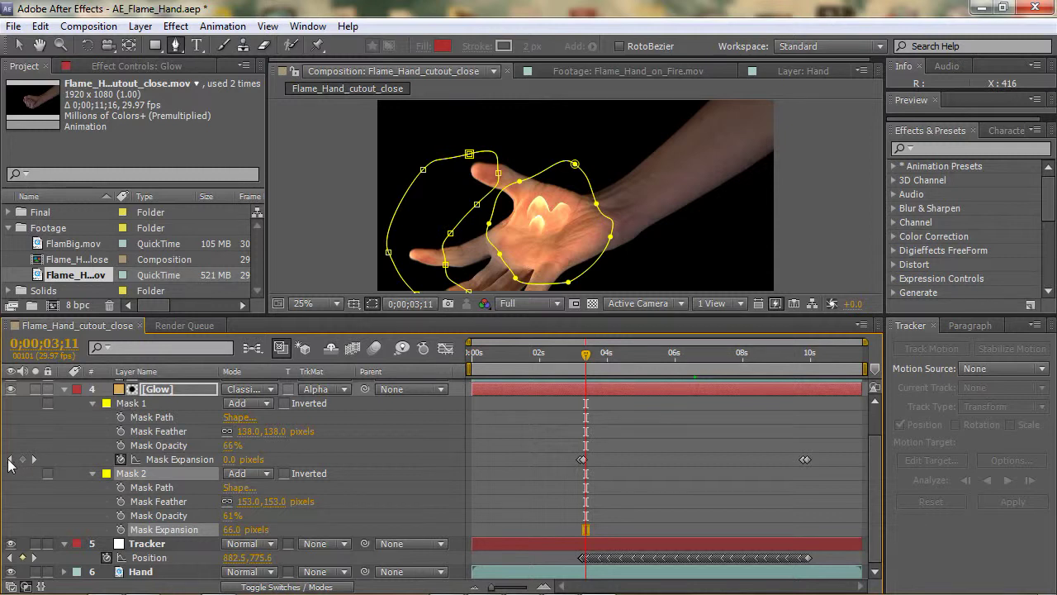
{"action": "left_click", "coordinate": [10, 459]}
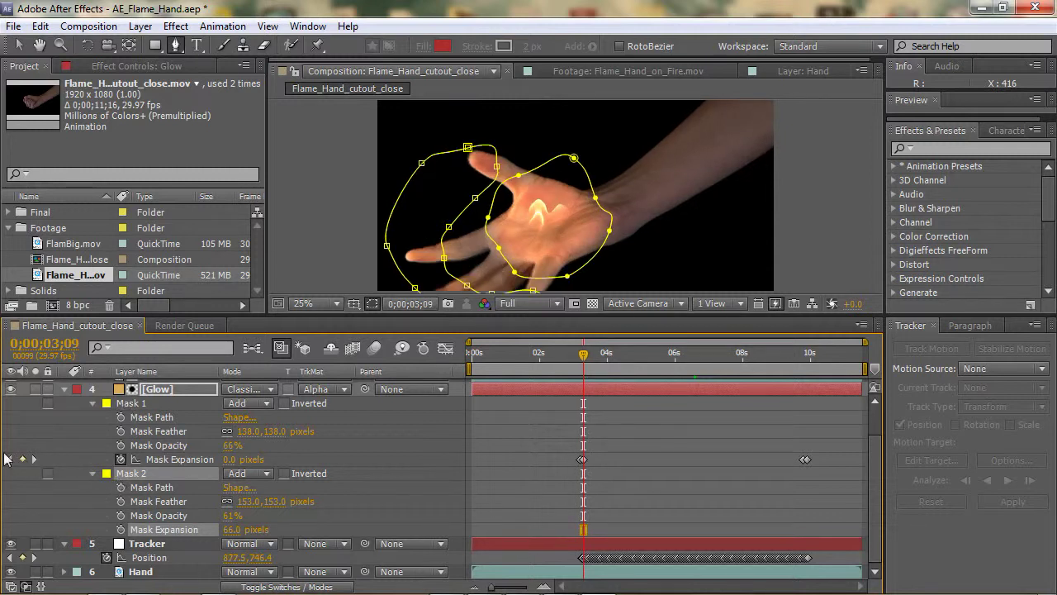
{"action": "left_click", "coordinate": [121, 529]}
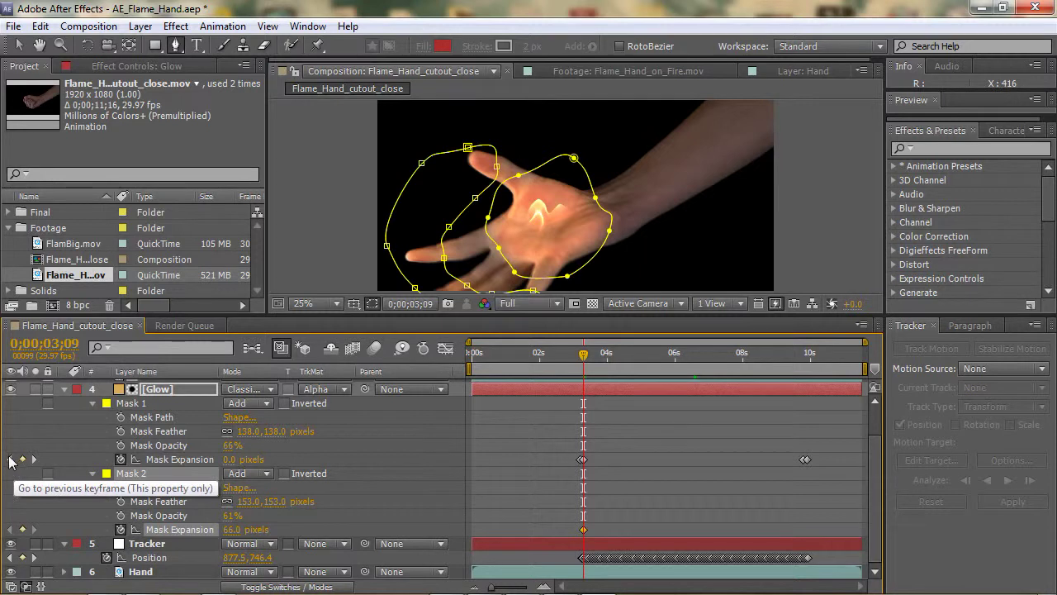
{"action": "left_click", "coordinate": [11, 459]}
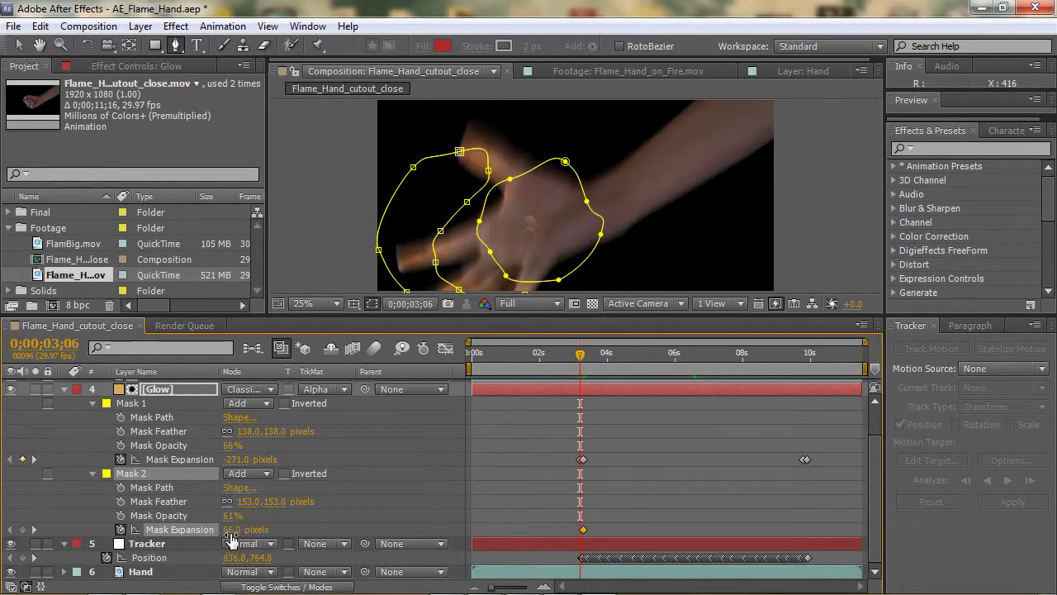
{"action": "left_click_drag", "start_coordinate": [233, 530], "coordinate": [60, 527]}
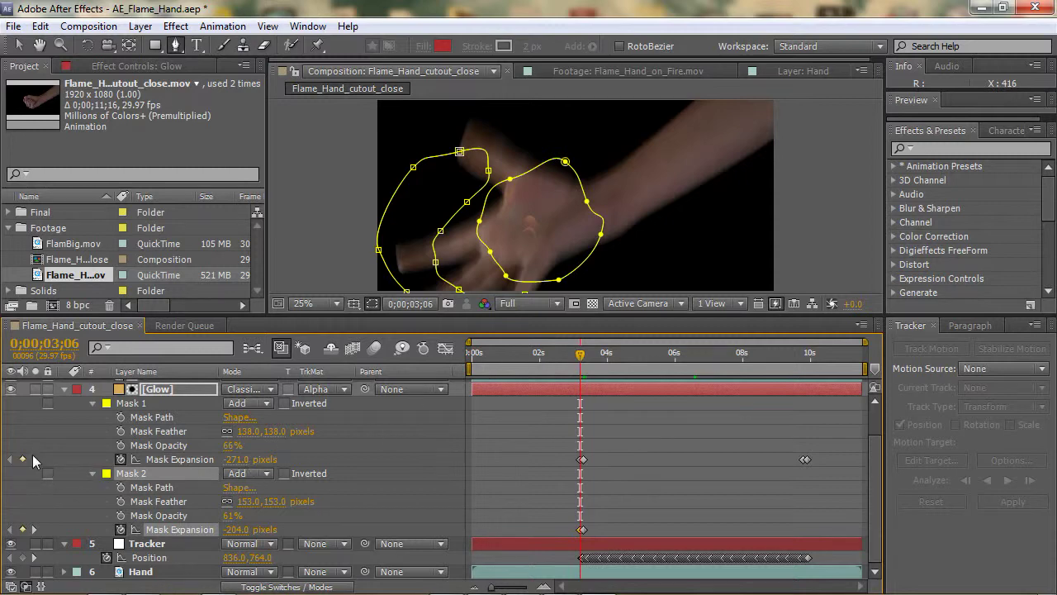
- Keyframe Mask 2's Mask Expansion at 66 pixels at 0;00;09;23 and at a strongly negative value at 0;00;09;27
{"action": "left_click", "coordinate": [34, 460]}
{"action": "left_click", "coordinate": [34, 460]}
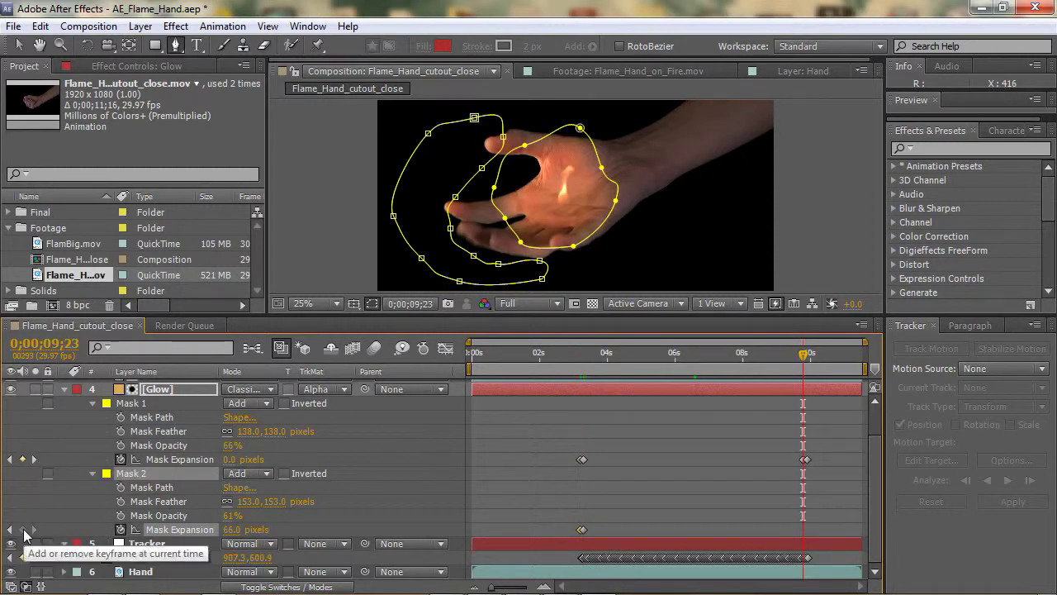
{"action": "left_click", "coordinate": [23, 530]}
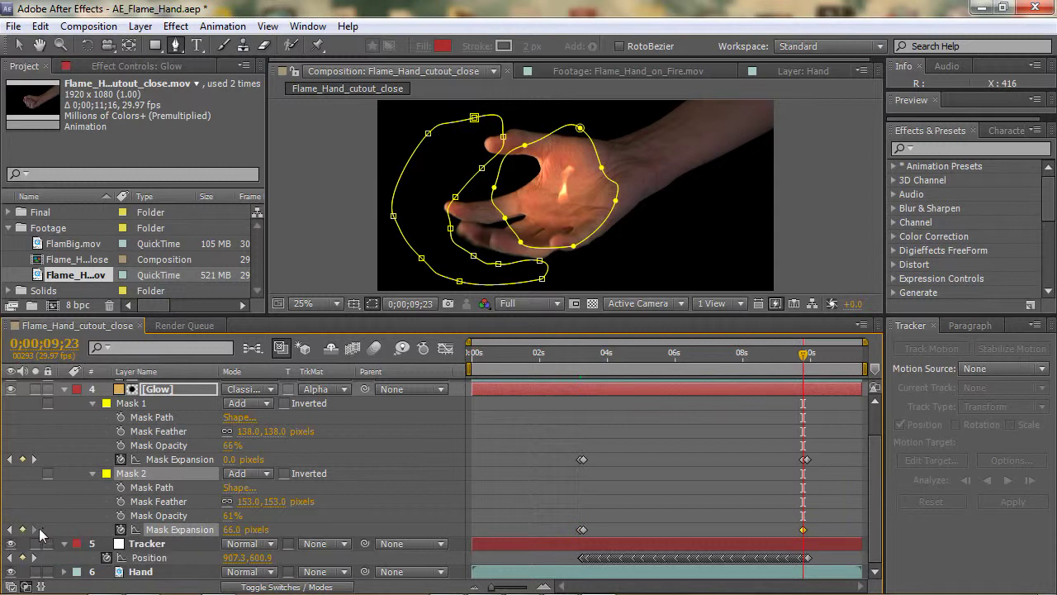
{"action": "left_click", "coordinate": [34, 459]}
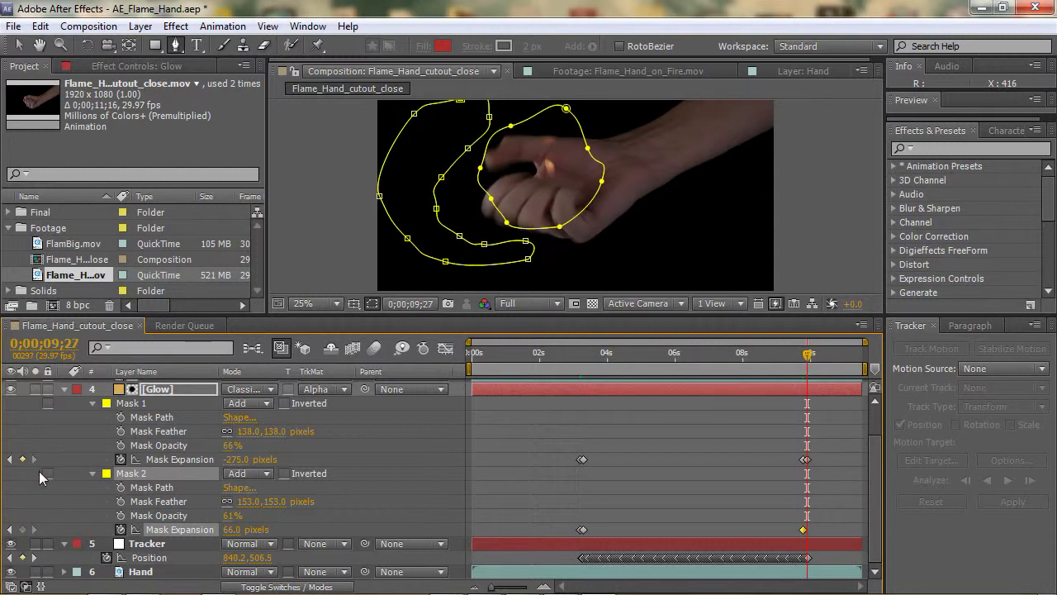
{"action": "left_click_drag", "start_coordinate": [233, 530], "coordinate": [44, 529]}
- Return to 0;00;05;07 and collapse the properties of the Glow and Tracker layers
{"action": "left_click", "coordinate": [801, 355]}
{"action": "left_click_drag", "start_coordinate": [802, 357], "coordinate": [649, 367]}
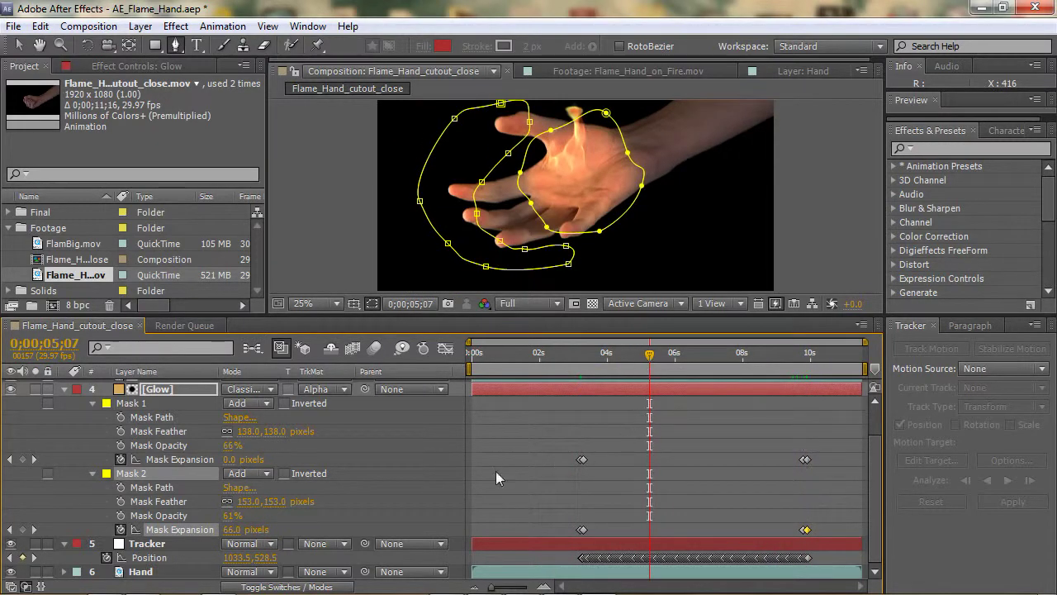
{"action": "left_click", "coordinate": [65, 389]}
{"action": "left_click", "coordinate": [65, 443]}
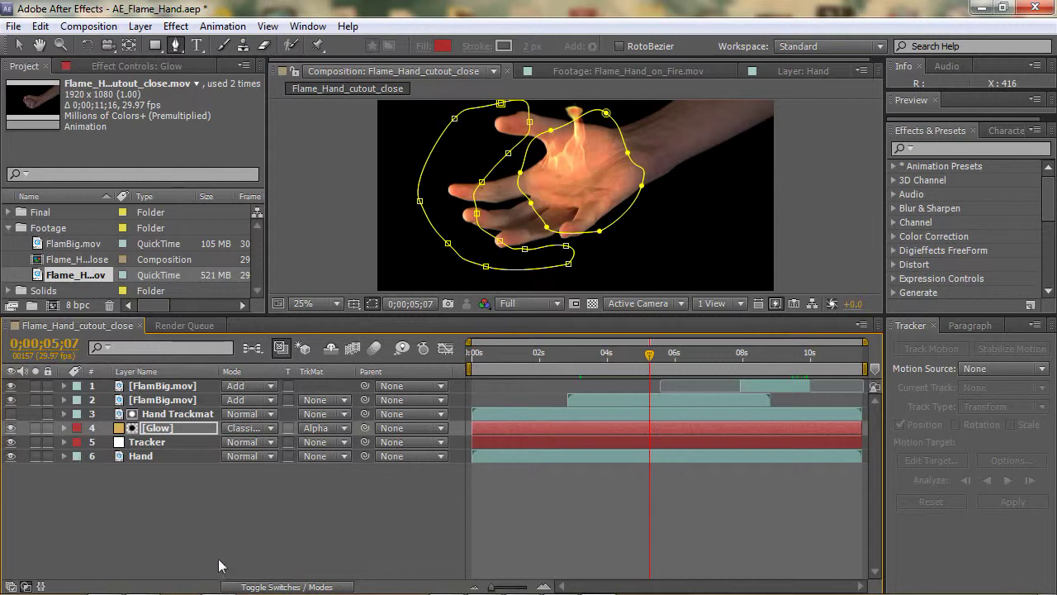